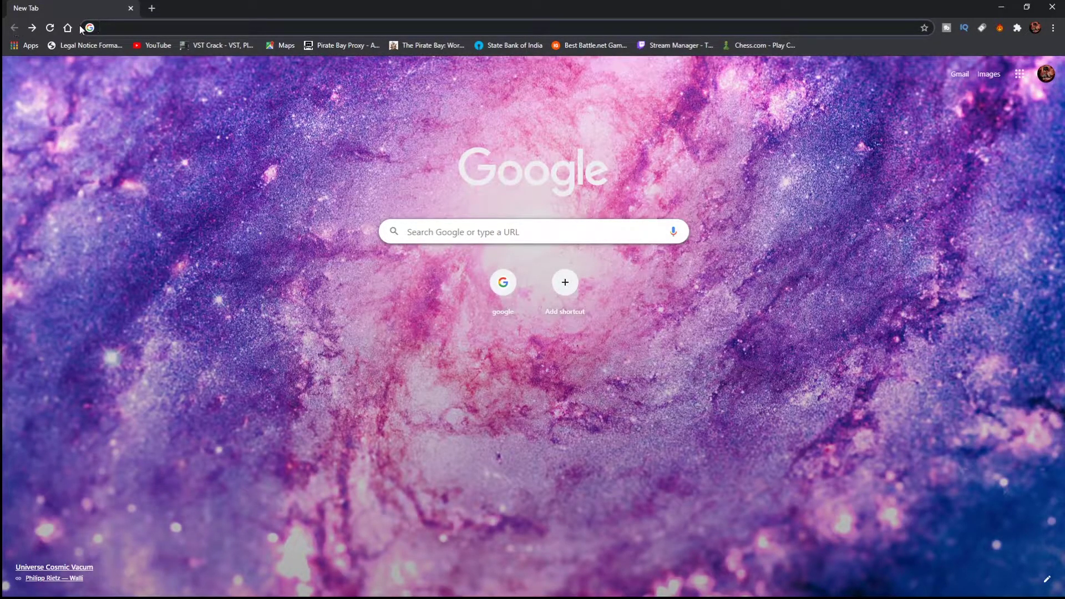
Search Google for 'orb plugin videocopilot' and open the Video Copilot ORB plug-in page.
click(503, 283)
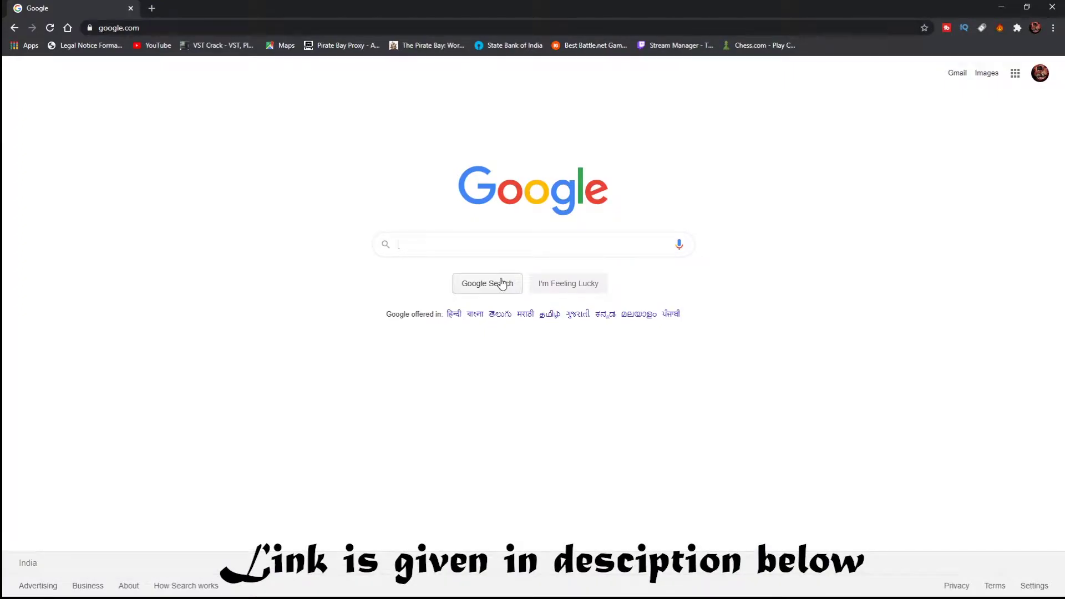
text(o)
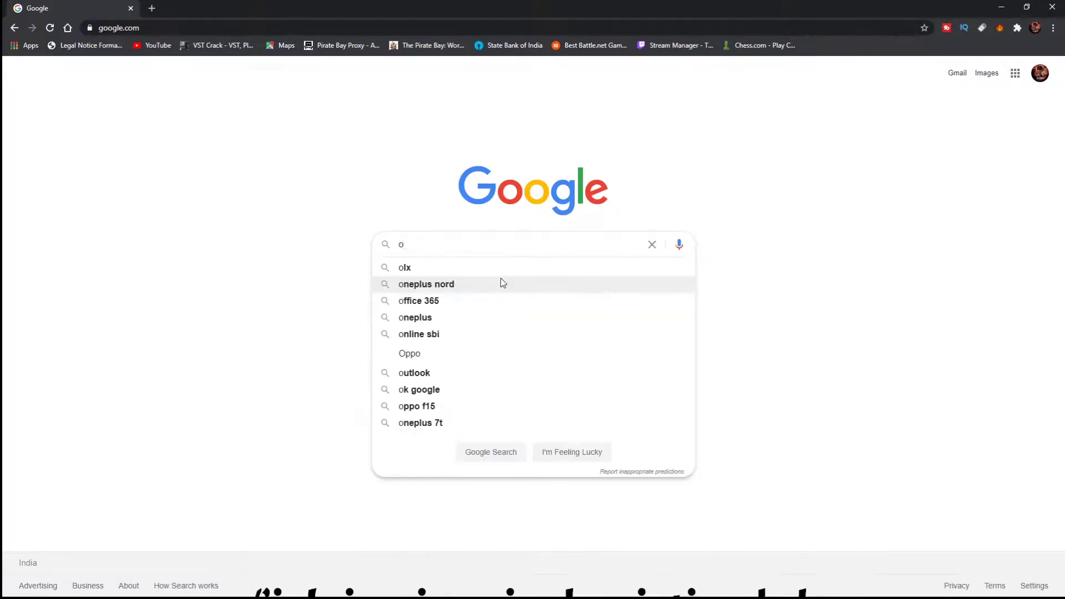
text(rb )
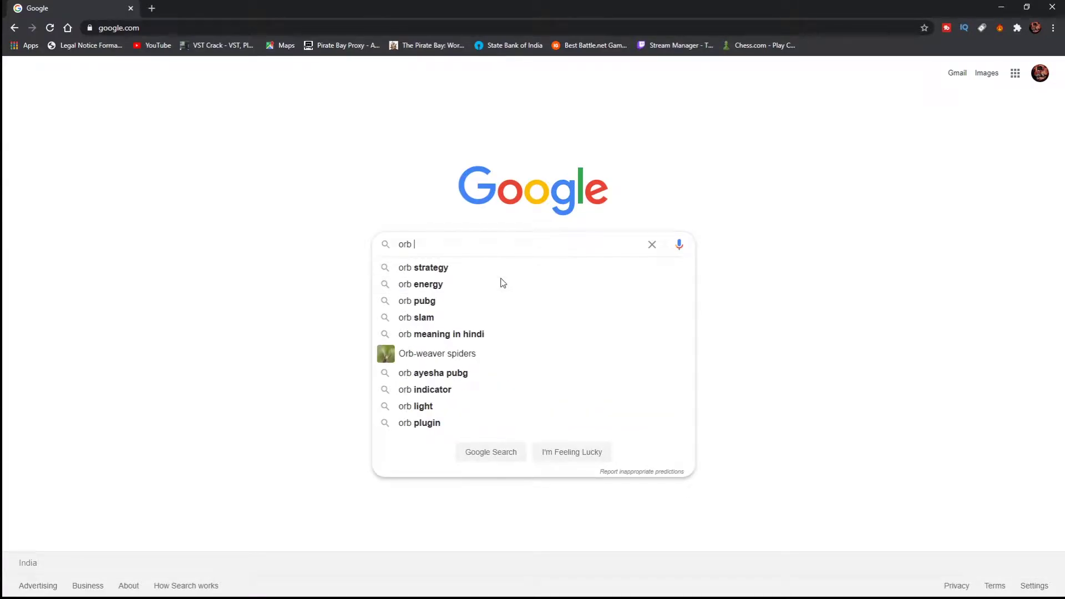
text(plugin from v)
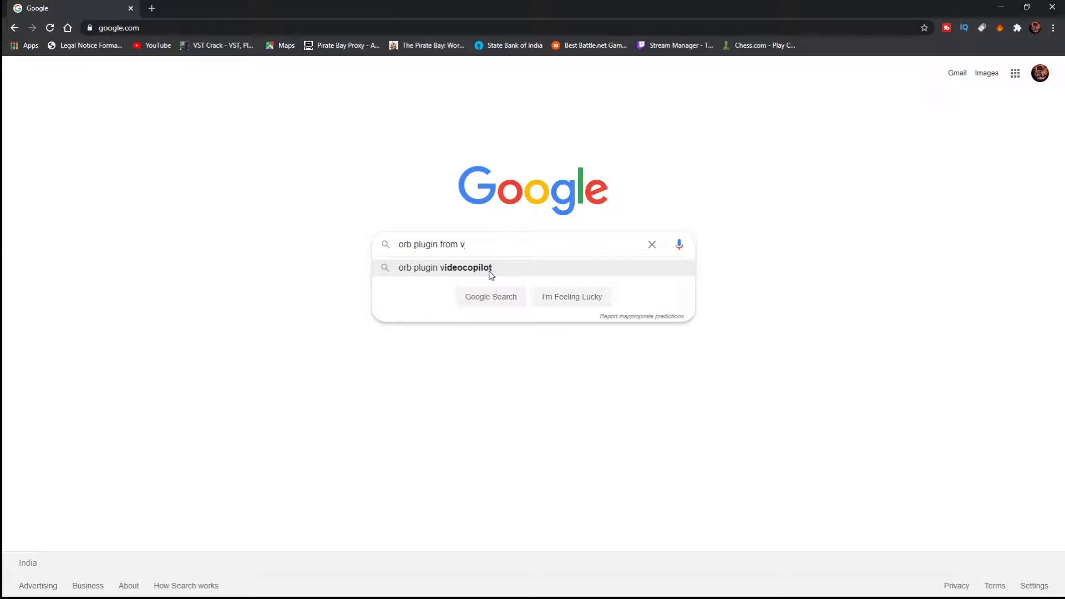
click(490, 271)
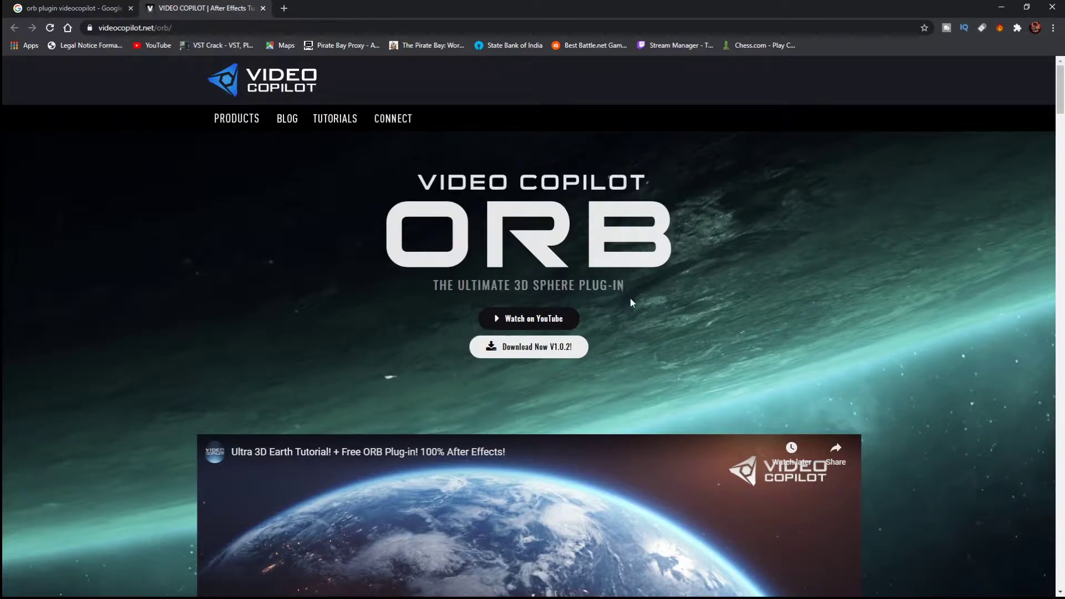
scroll(567, 372, down, 10)
scroll(567, 370, up, 2)
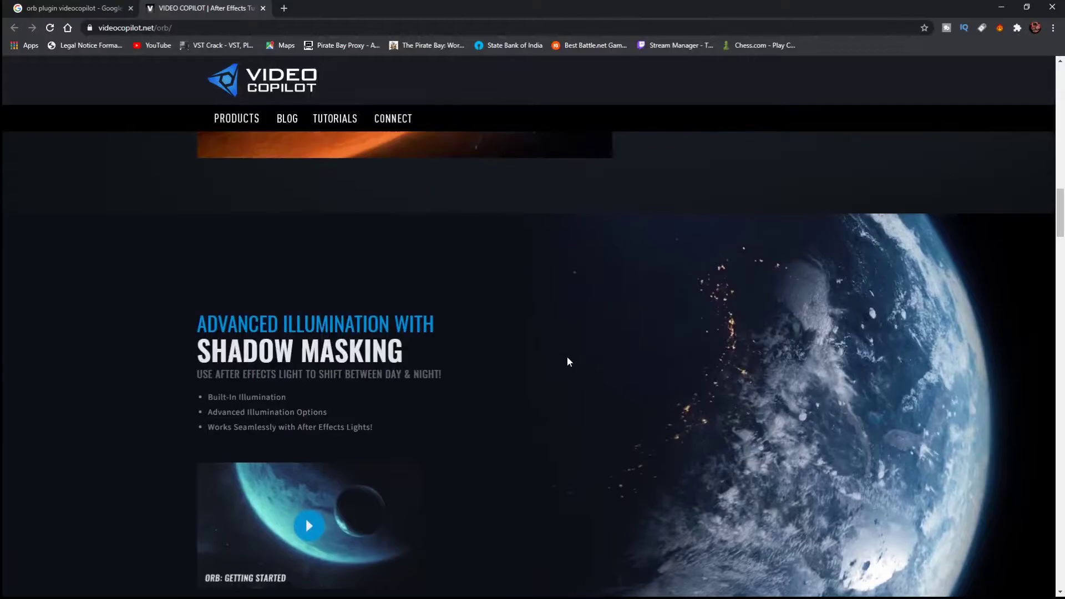
scroll(568, 361, up, 2)
scroll(568, 359, up, 2)
scroll(569, 356, up, 2)
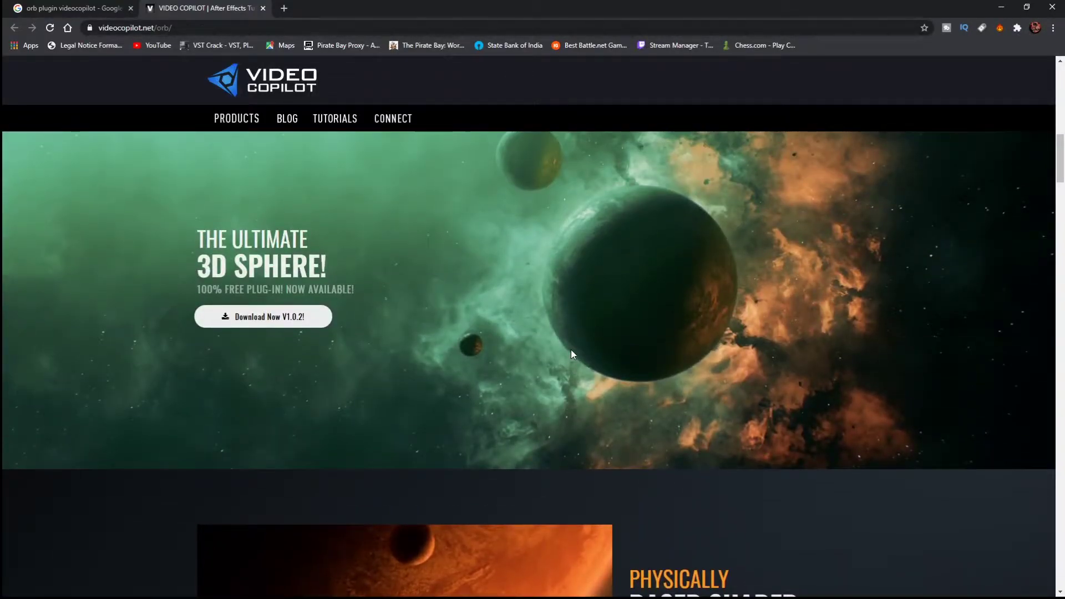
scroll(573, 352, up, 3)
scroll(576, 348, up, 5)
scroll(558, 316, up, 1)
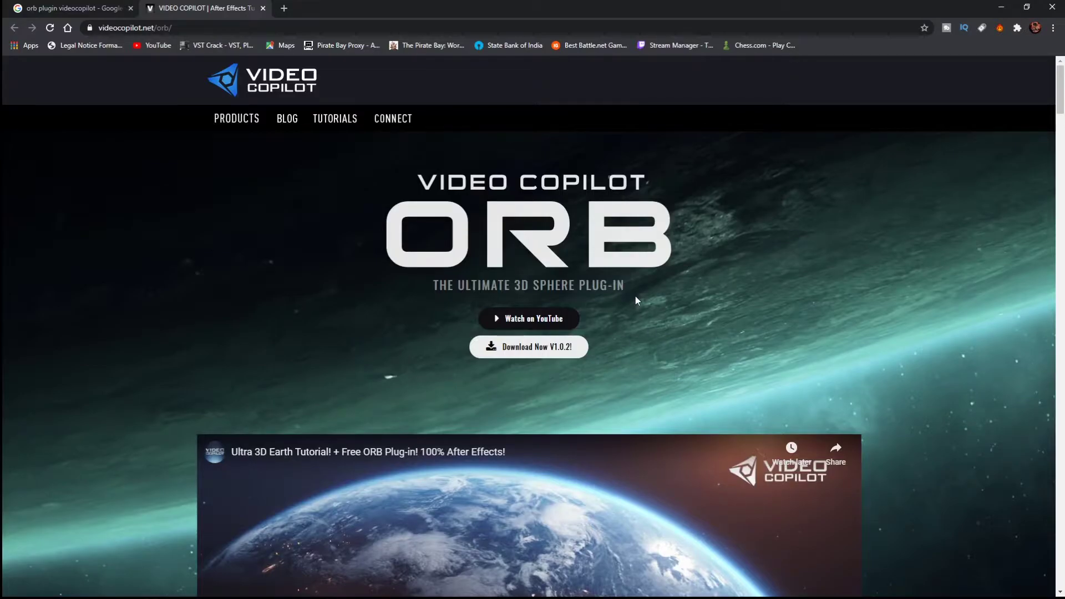
scroll(636, 301, down, 2)
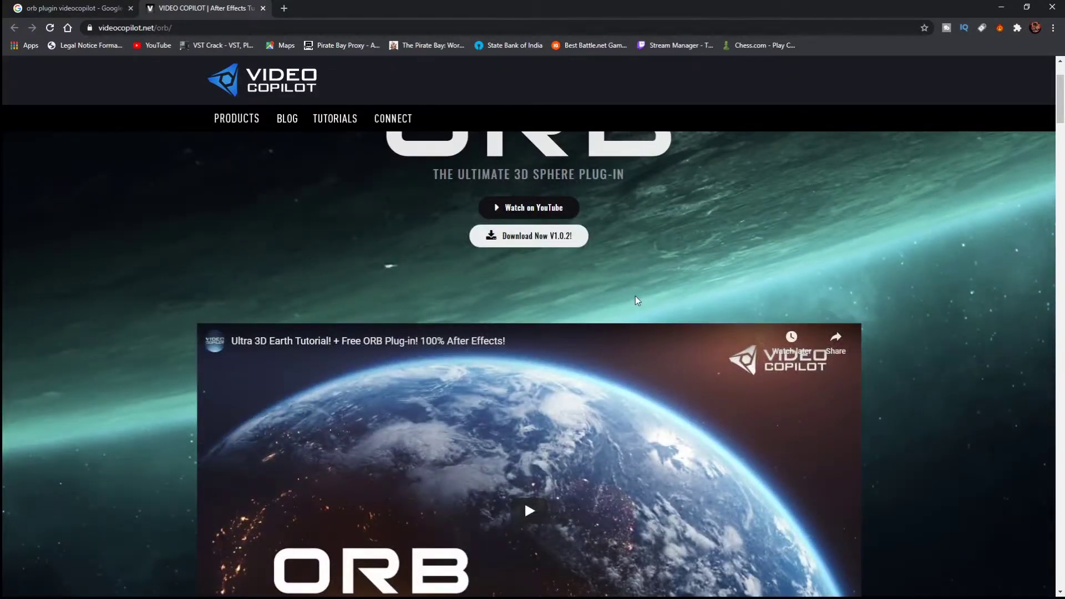
scroll(636, 300, down, 5)
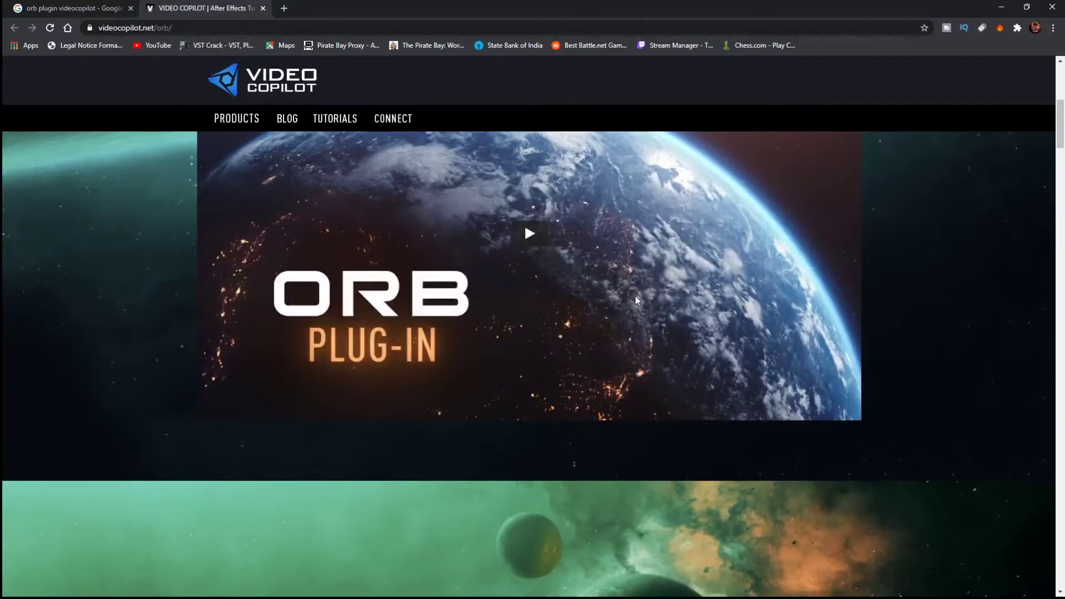
scroll(635, 296, down, 3)
scroll(635, 295, down, 2)
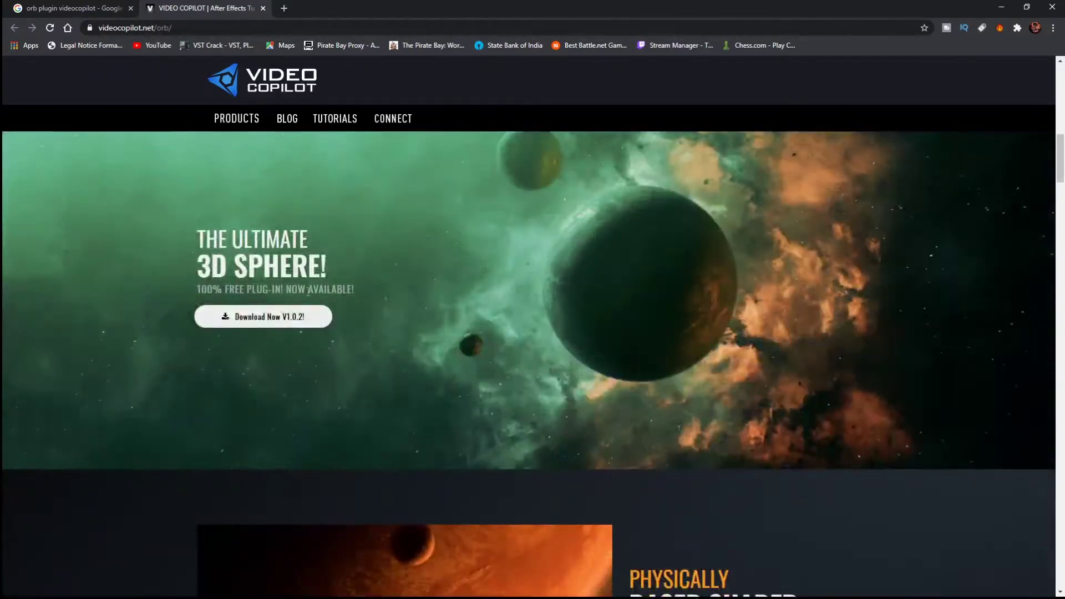
scroll(679, 369, down, 2)
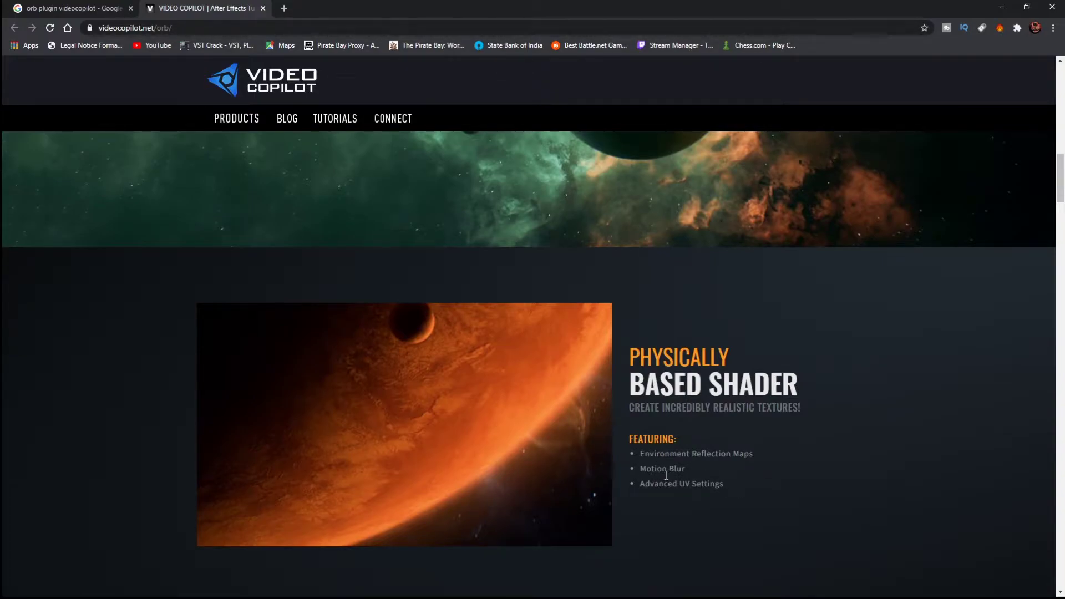
scroll(710, 431, down, 2)
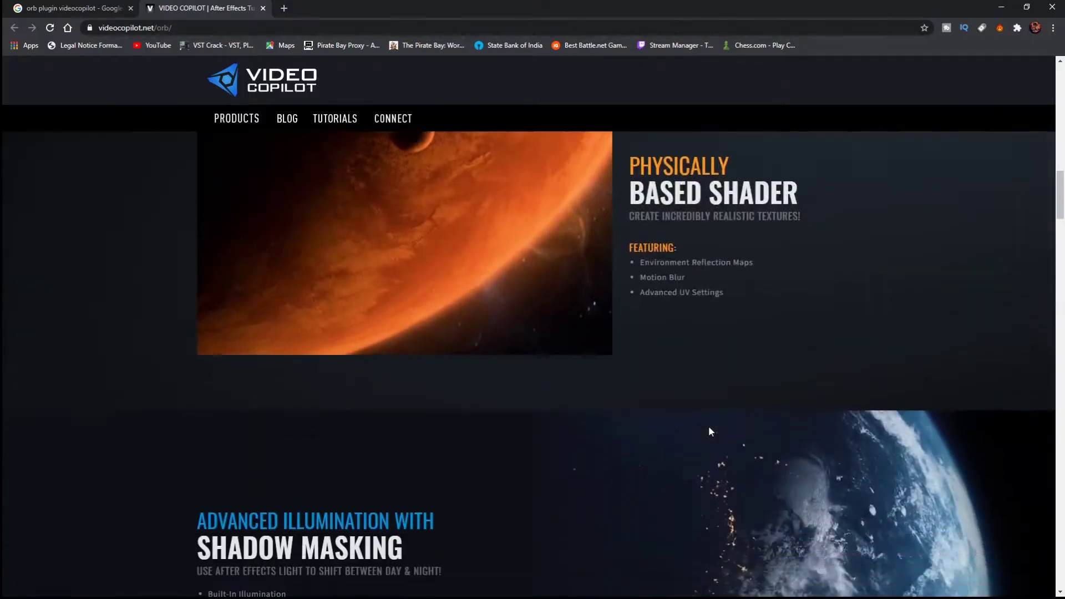
scroll(710, 431, down, 1)
scroll(674, 435, down, 1)
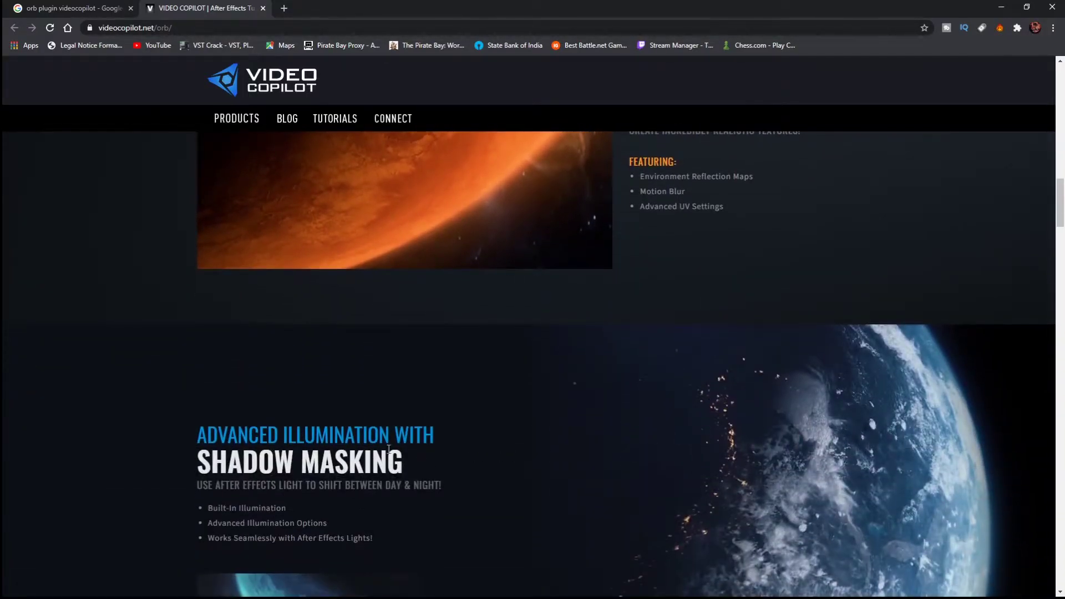
scroll(342, 477, down, 2)
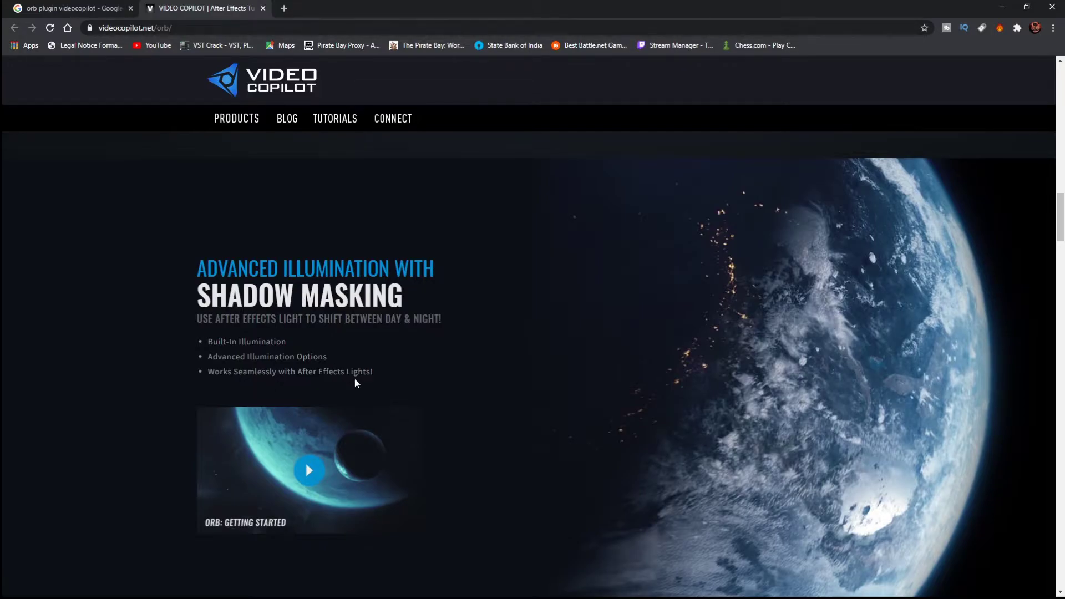
scroll(356, 382, down, 5)
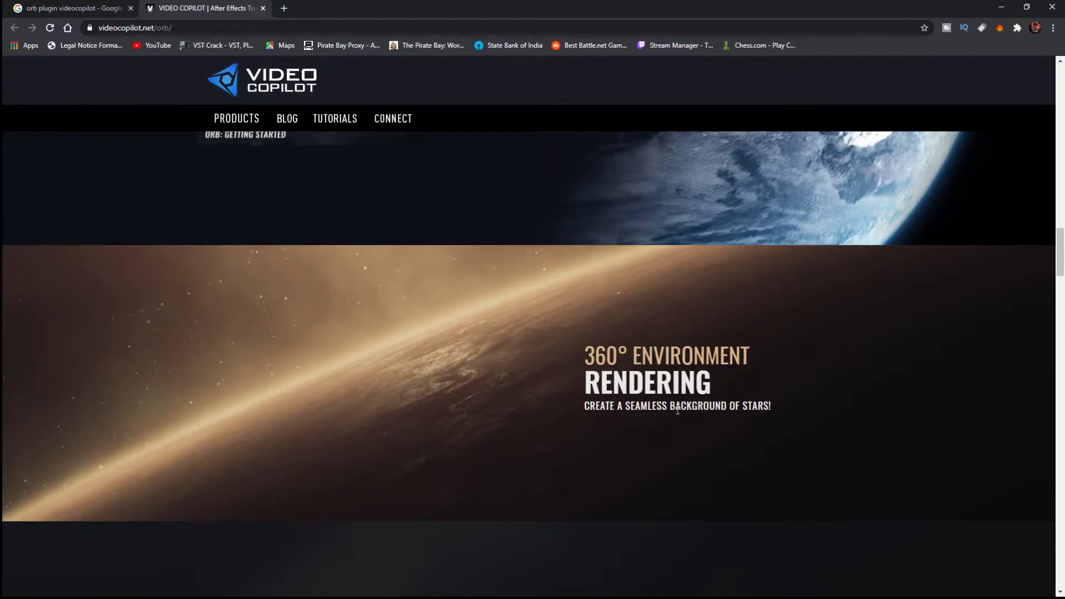
scroll(707, 412, down, 2)
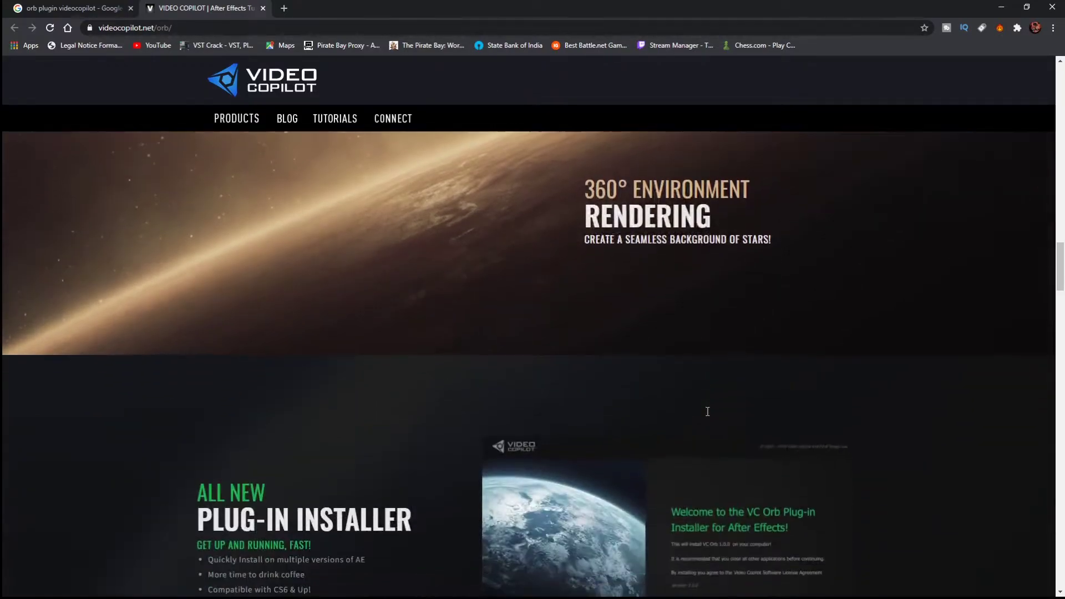
scroll(707, 416, down, 1)
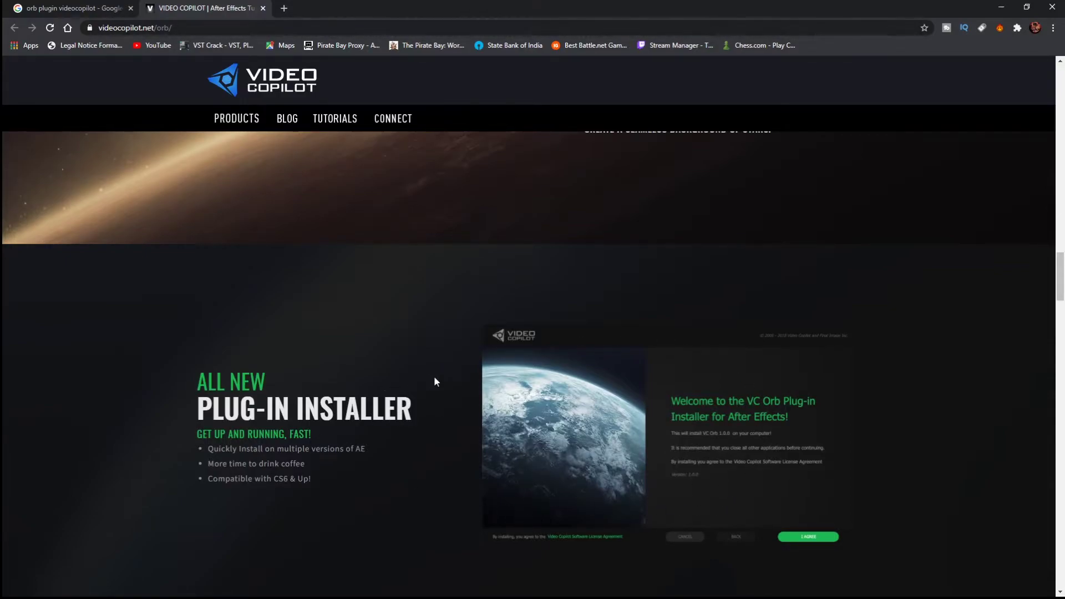
scroll(521, 383, up, 5)
scroll(520, 382, up, 5)
scroll(520, 382, up, 5)
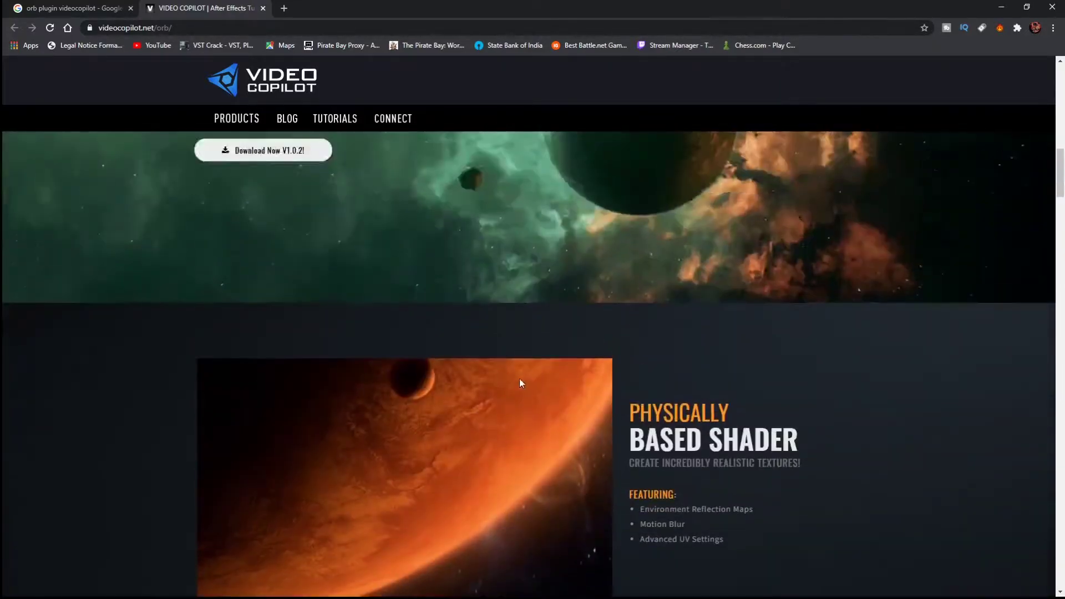
scroll(520, 382, up, 3)
scroll(520, 380, up, 1)
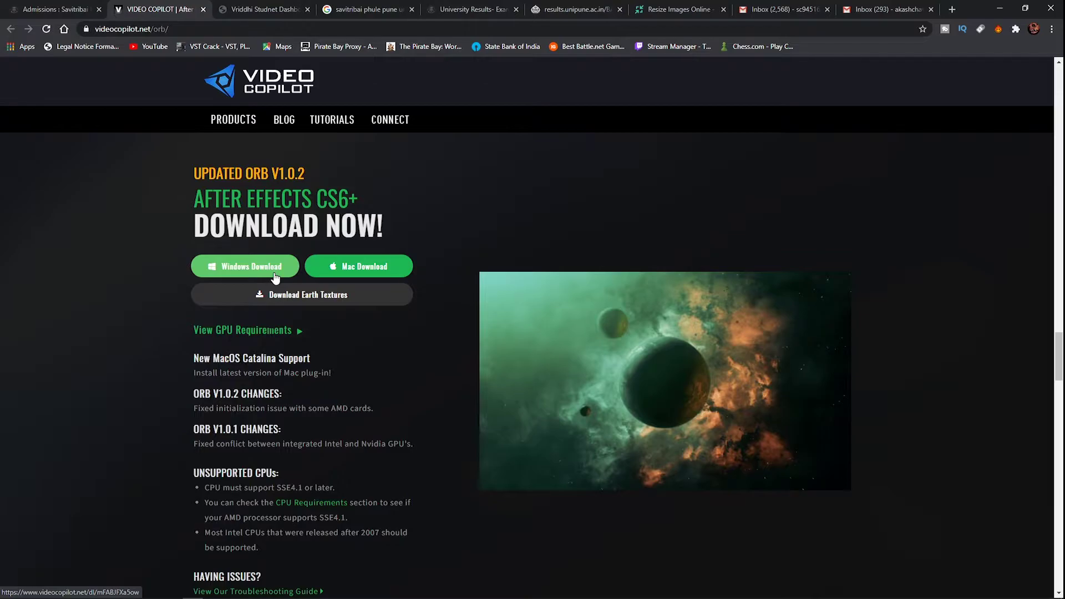
Save the Windows ORB installer zip to G:\After Effects Plugin+\Video Copilot.
click(255, 267)
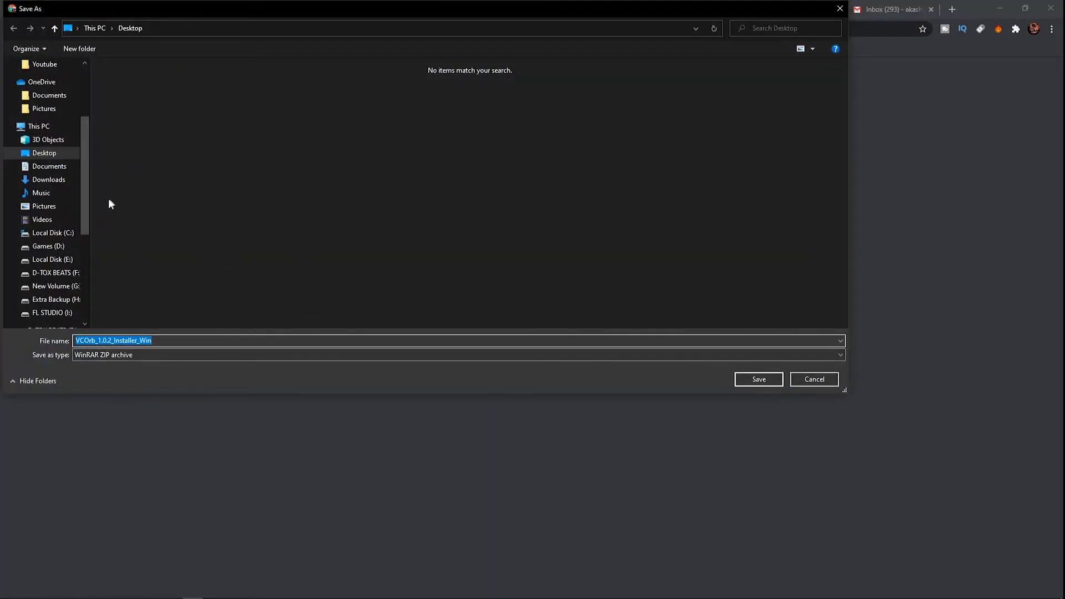
click(66, 287)
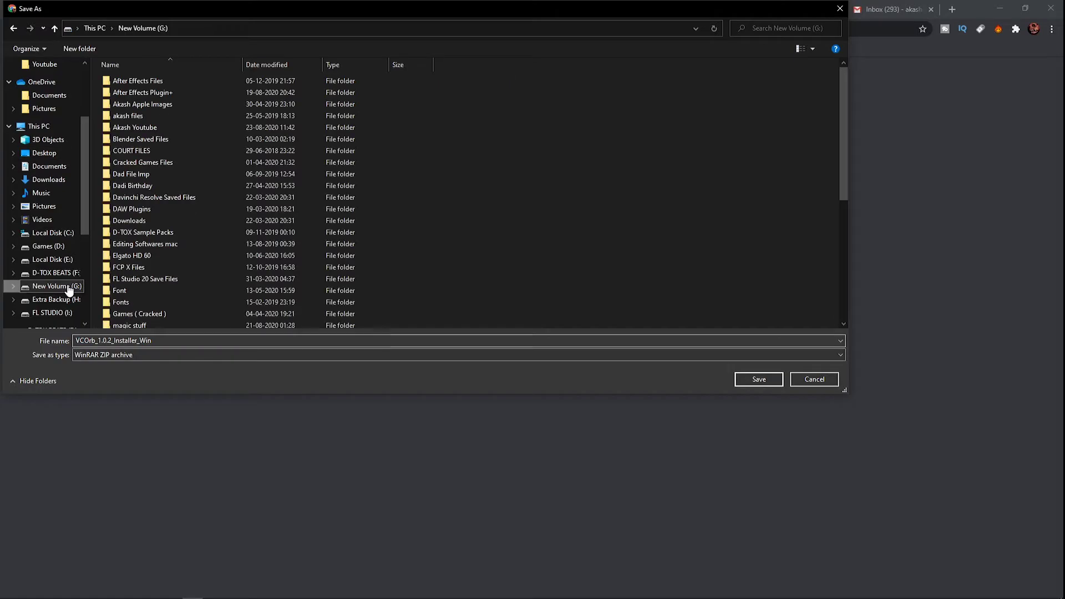
double_click(184, 92)
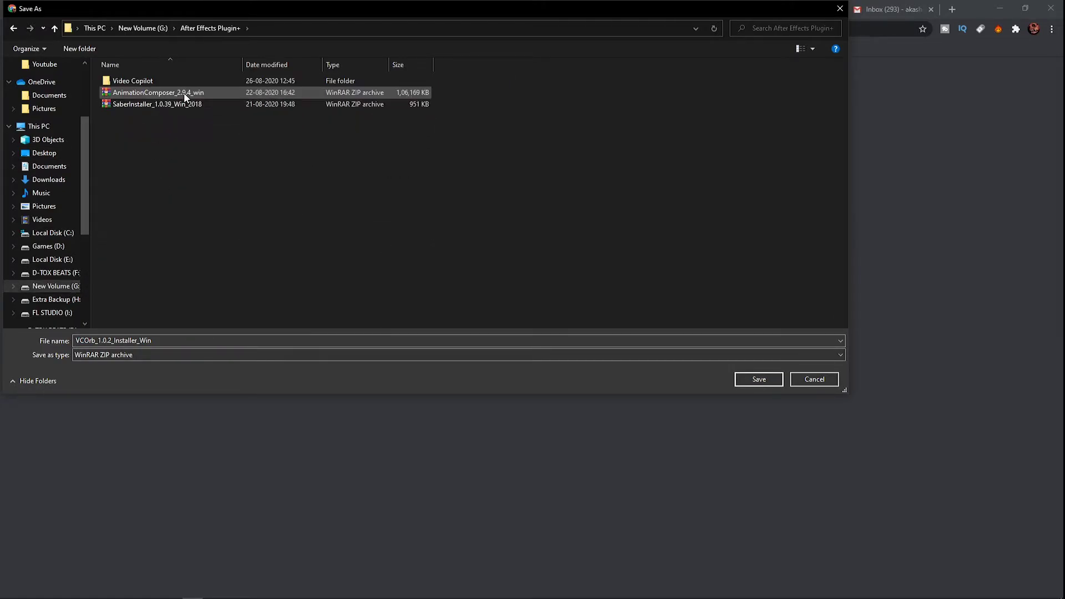
double_click(180, 82)
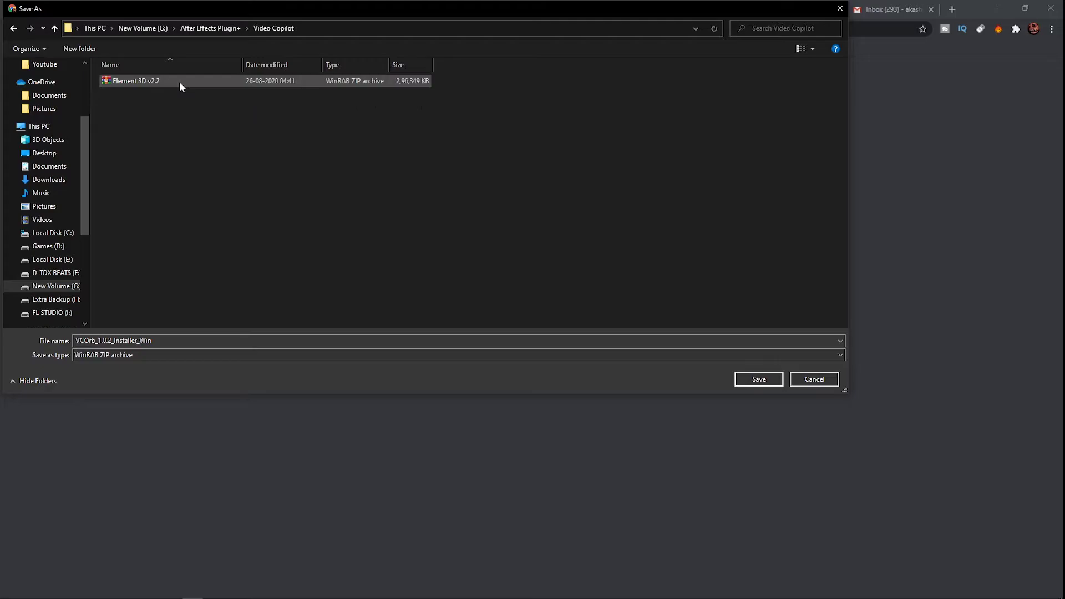
click(775, 384)
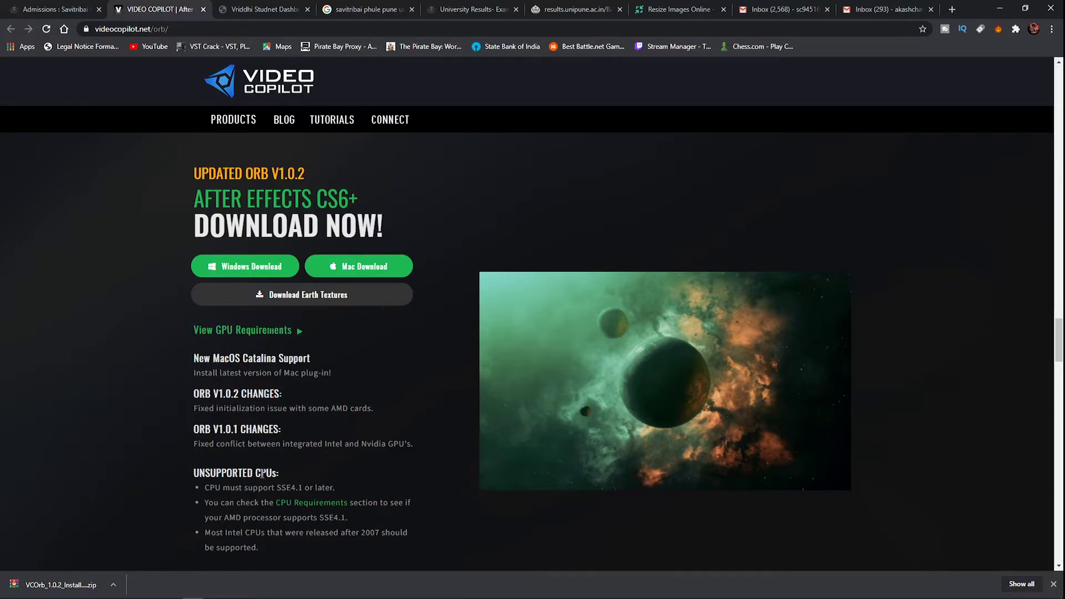
scroll(295, 441, down, 2)
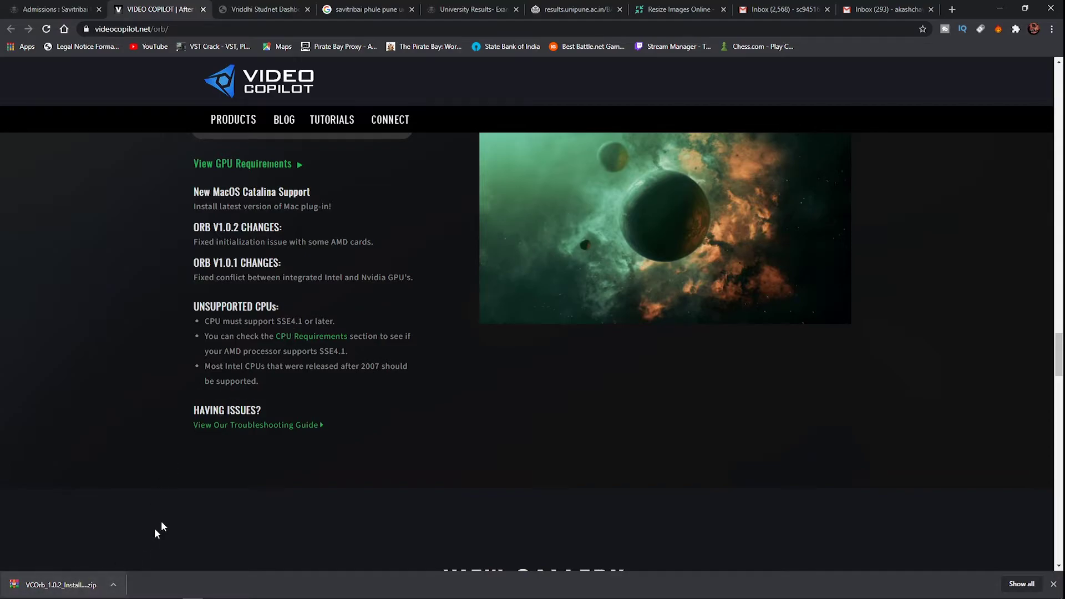
Open the downloaded VCOrb zip in WinRAR and select the installer file.
click(89, 585)
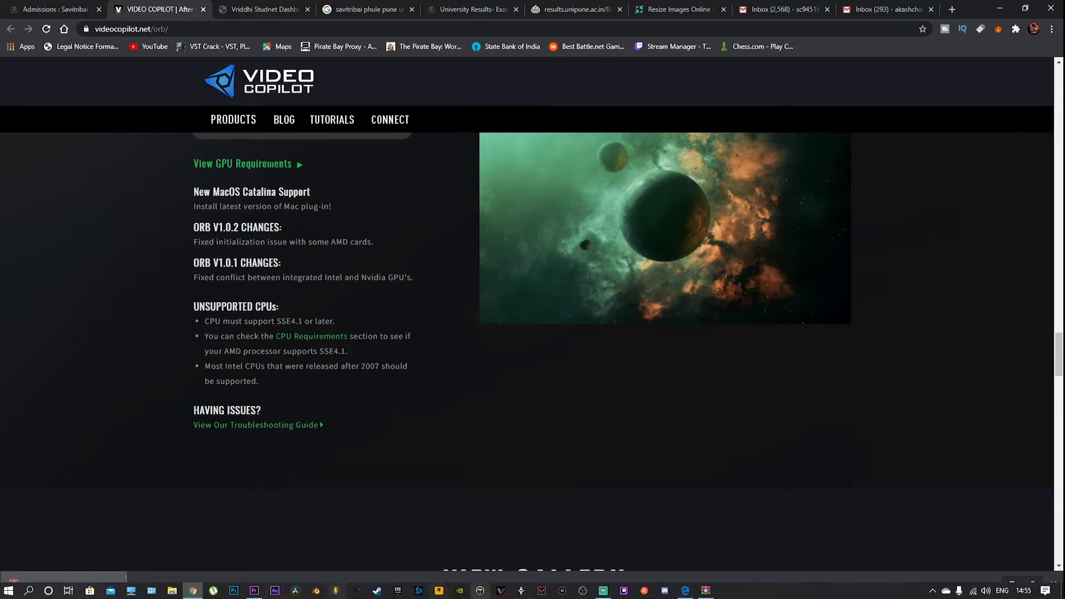
click(706, 589)
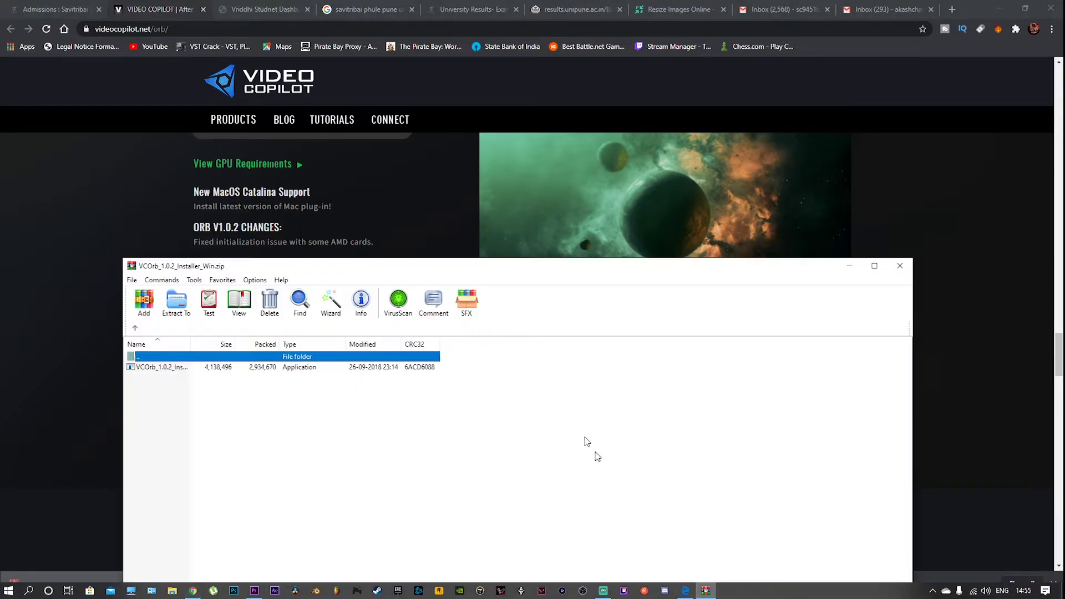
drag(516, 274, 561, 194)
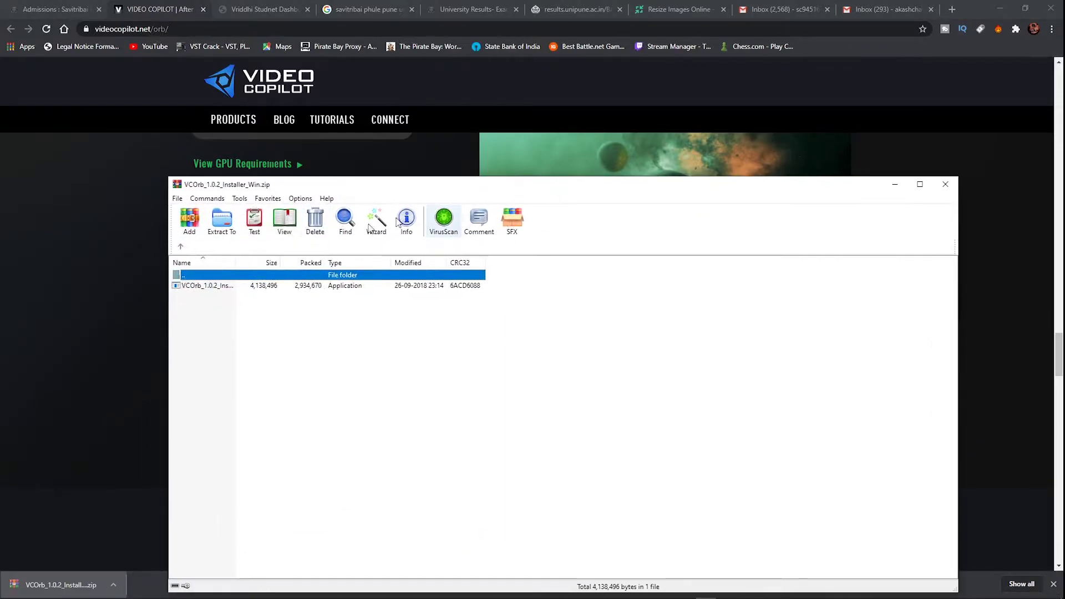
click(212, 287)
Run the VC Orb installer for After Effects 16.0 through to Finish.
double_click(212, 288)
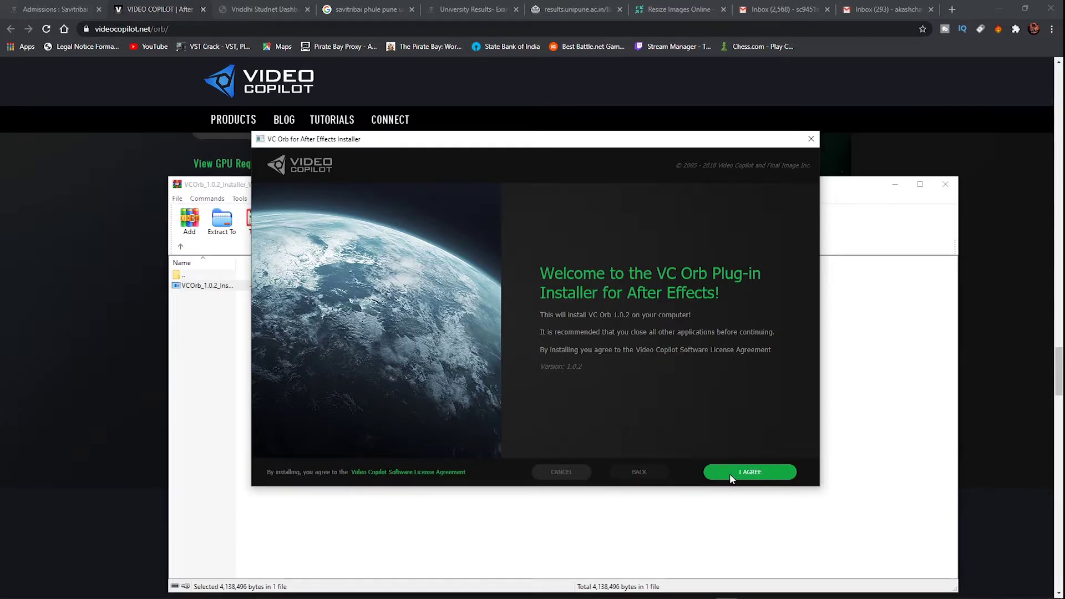
click(730, 473)
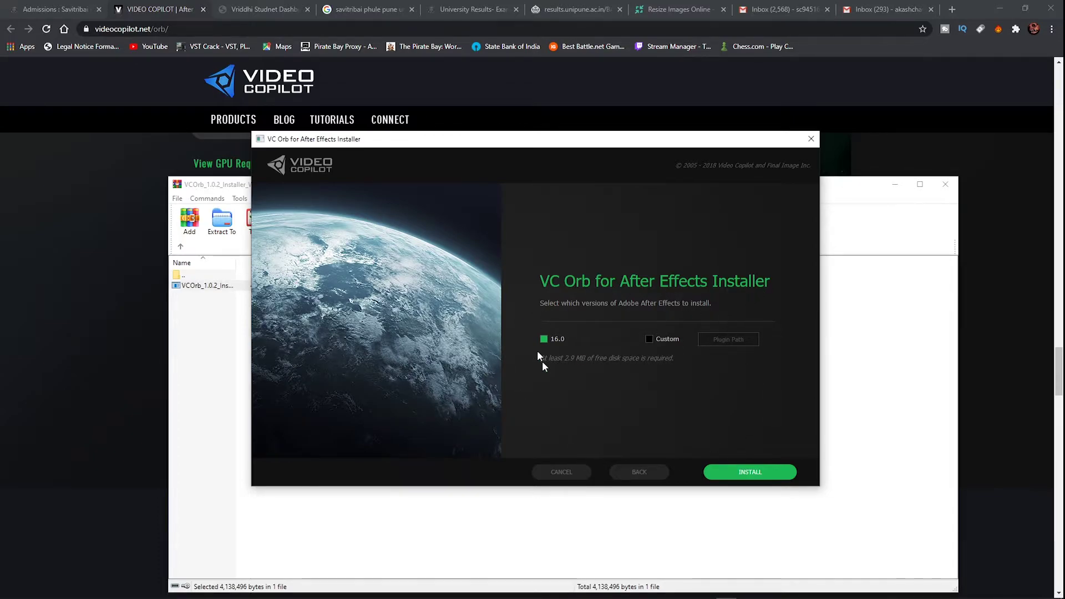
click(748, 472)
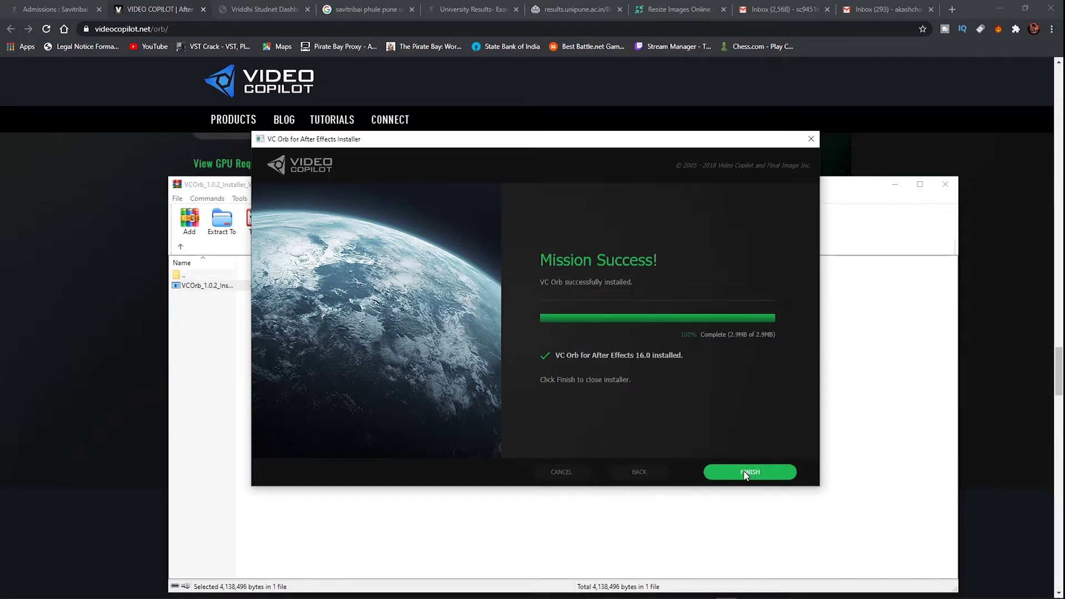
click(746, 473)
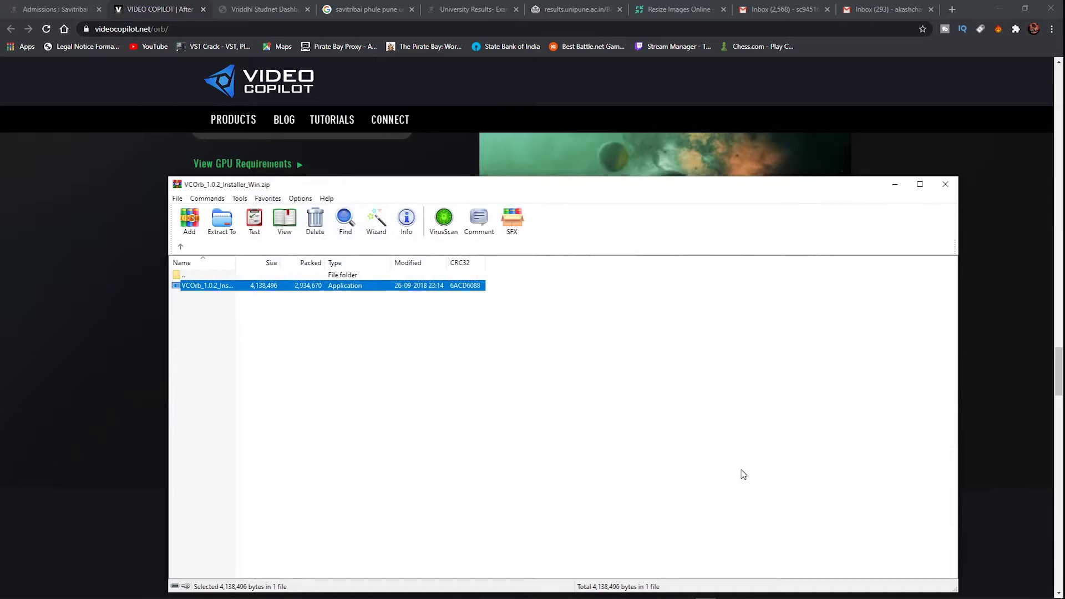
Close WinRAR, launch After Effects and dismiss the Home window.
click(947, 185)
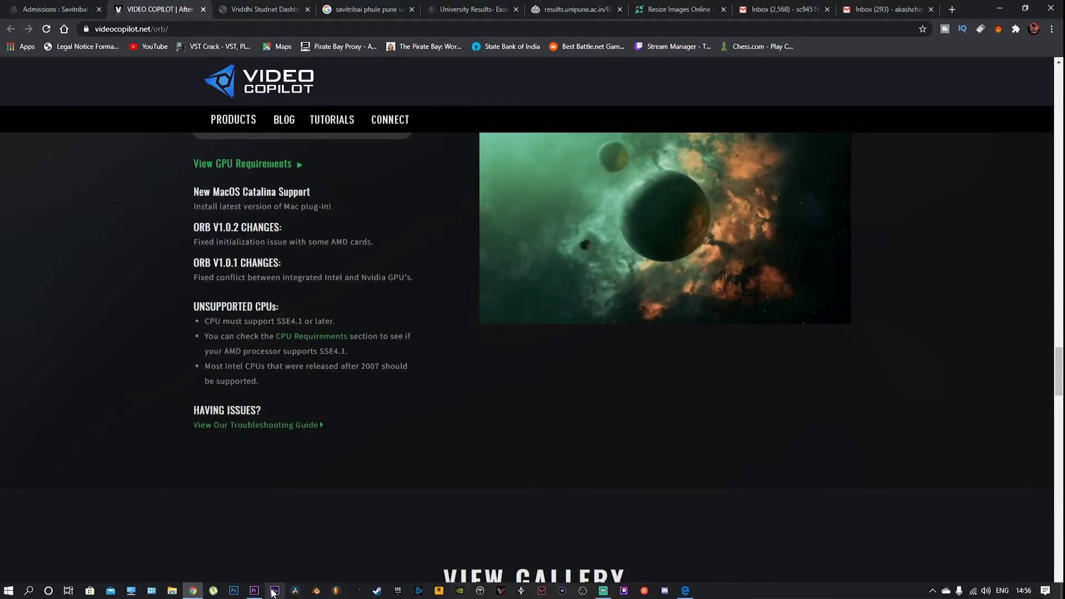
click(273, 592)
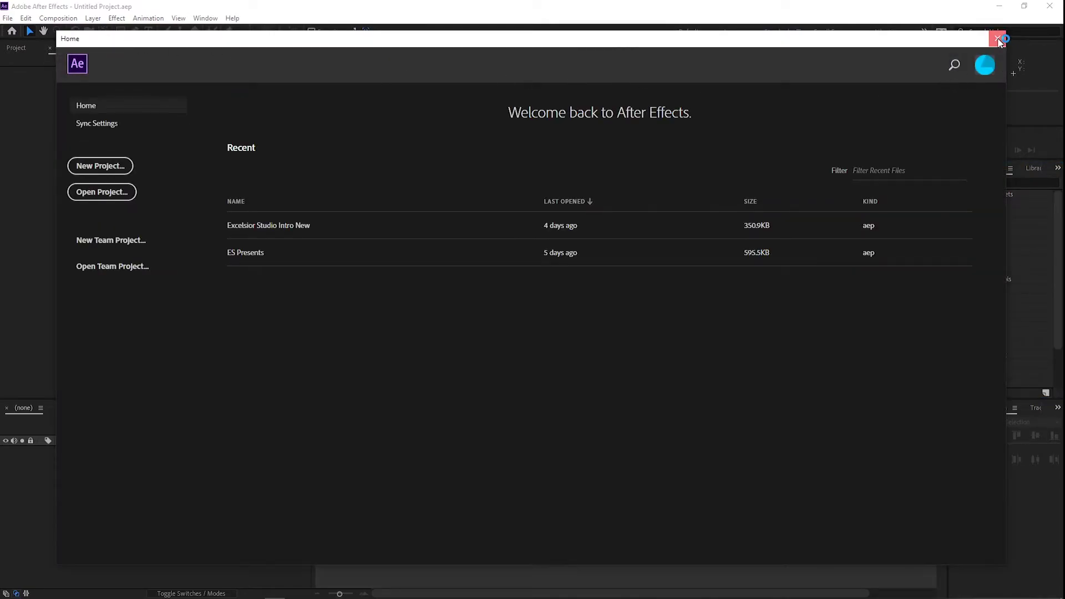
click(998, 38)
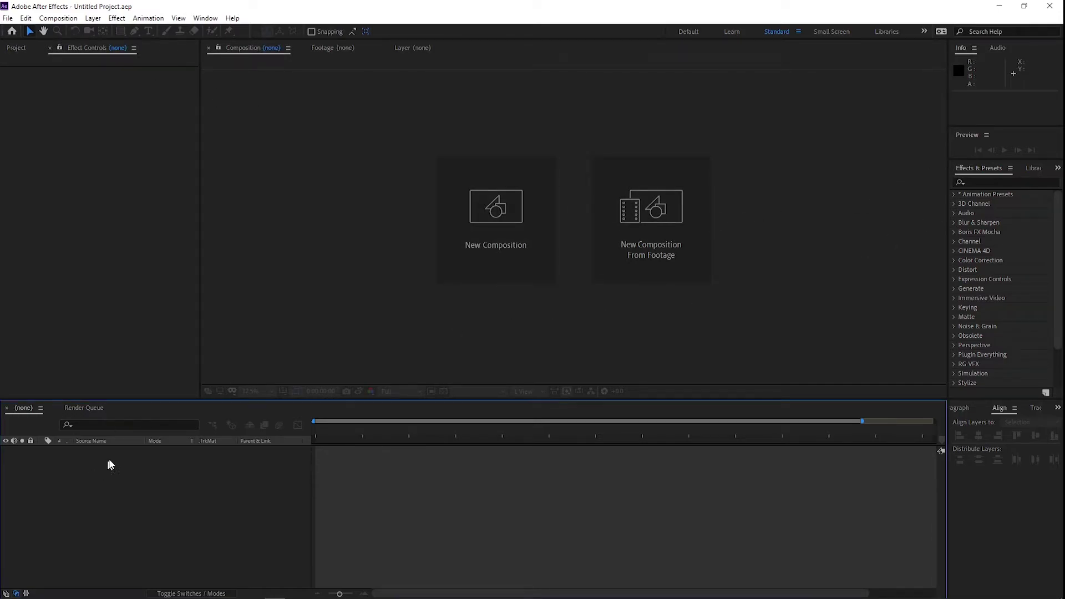
Create the new composition Comp 1 with a white FFFFFF background.
click(520, 204)
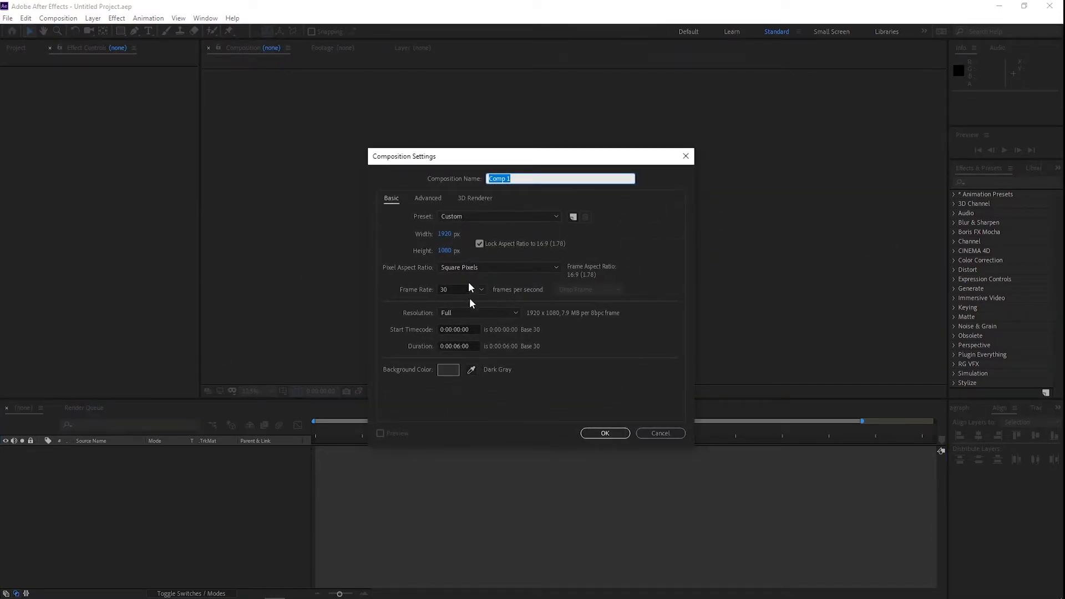
click(447, 370)
text(FFFFFF)
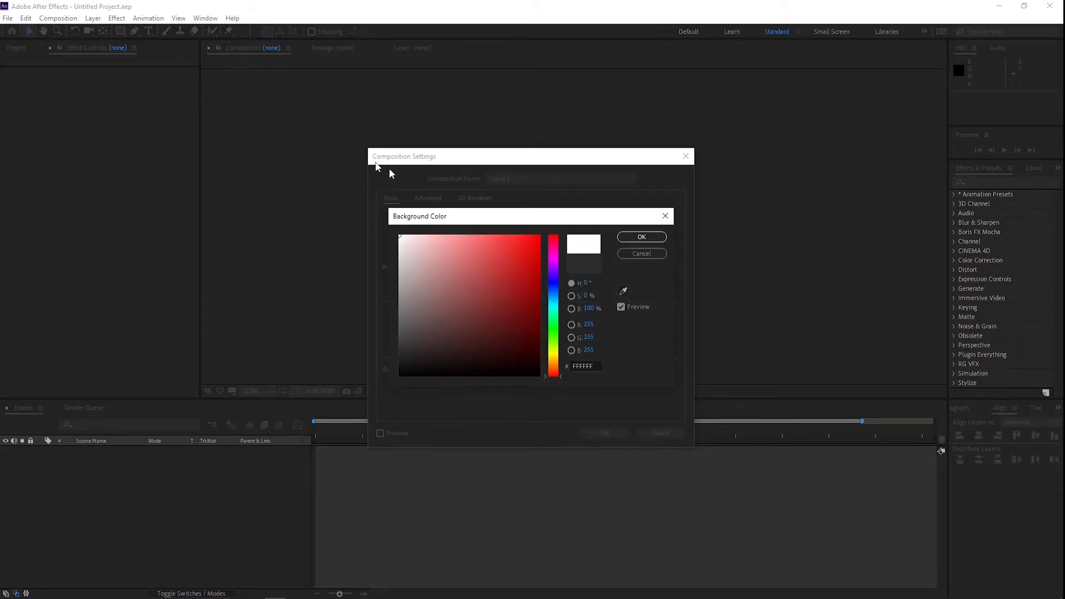
click(641, 237)
click(604, 433)
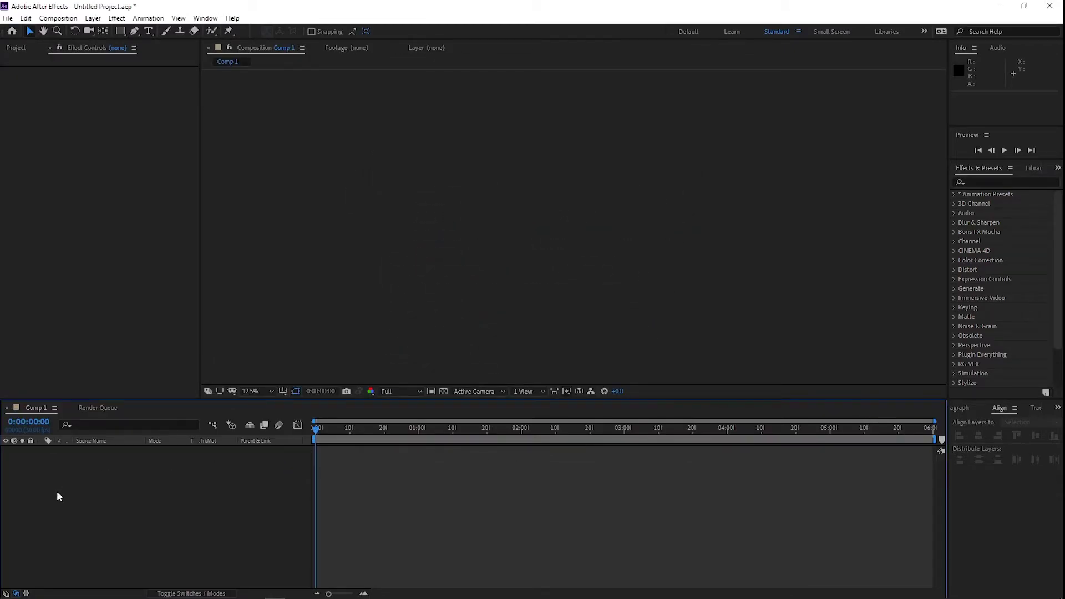
Add a new black solid layer, Black Solid 1, to Comp 1.
right_click(58, 492)
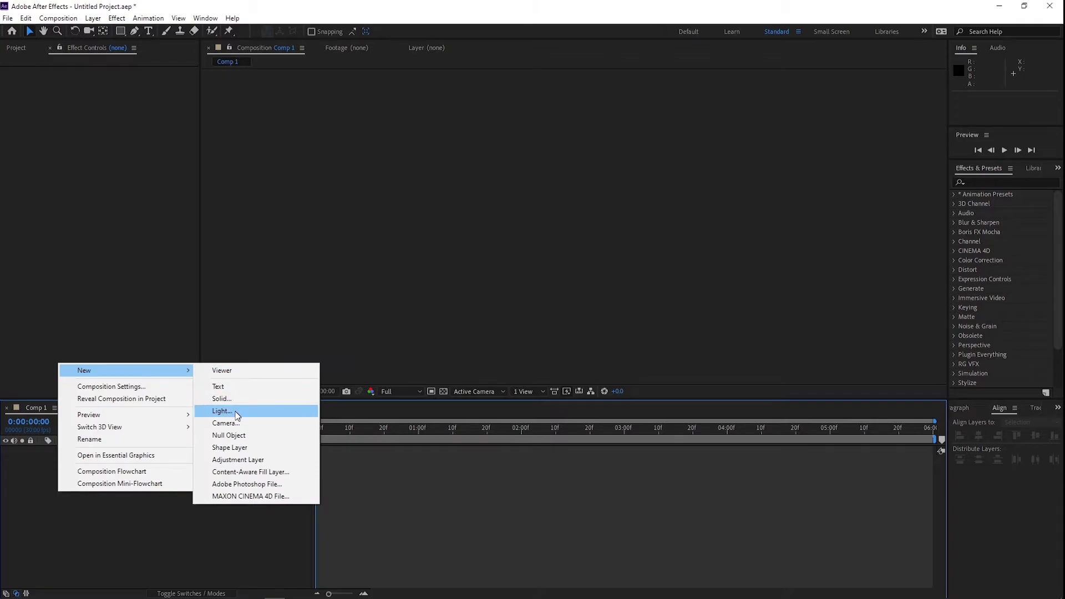
click(241, 400)
click(572, 402)
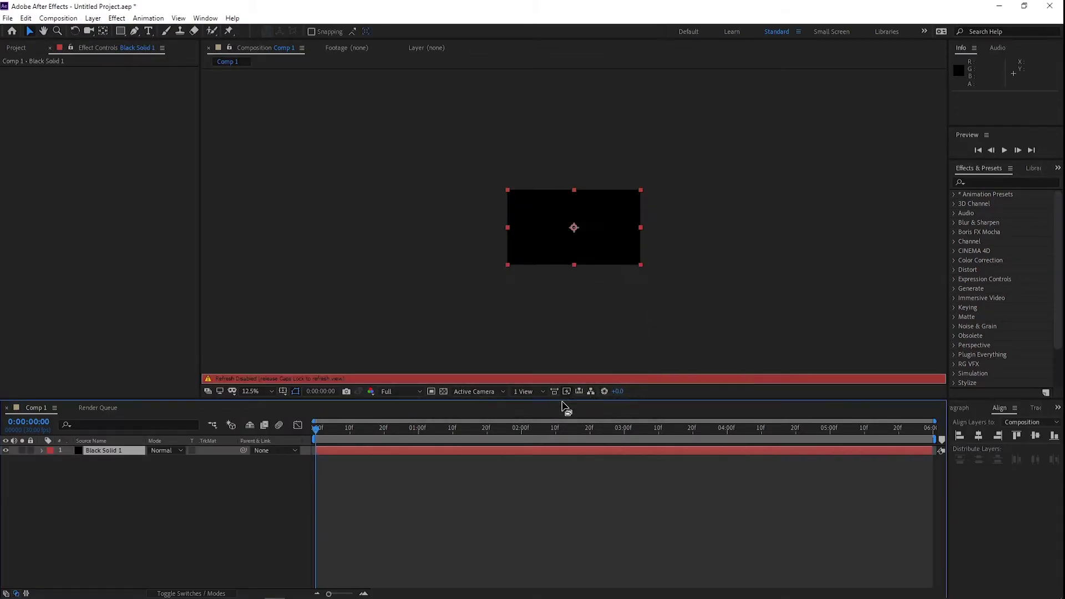
Re-enable viewer refresh with Caps Lock and set the viewer zoom to Fit.
key(Caps_Lock)
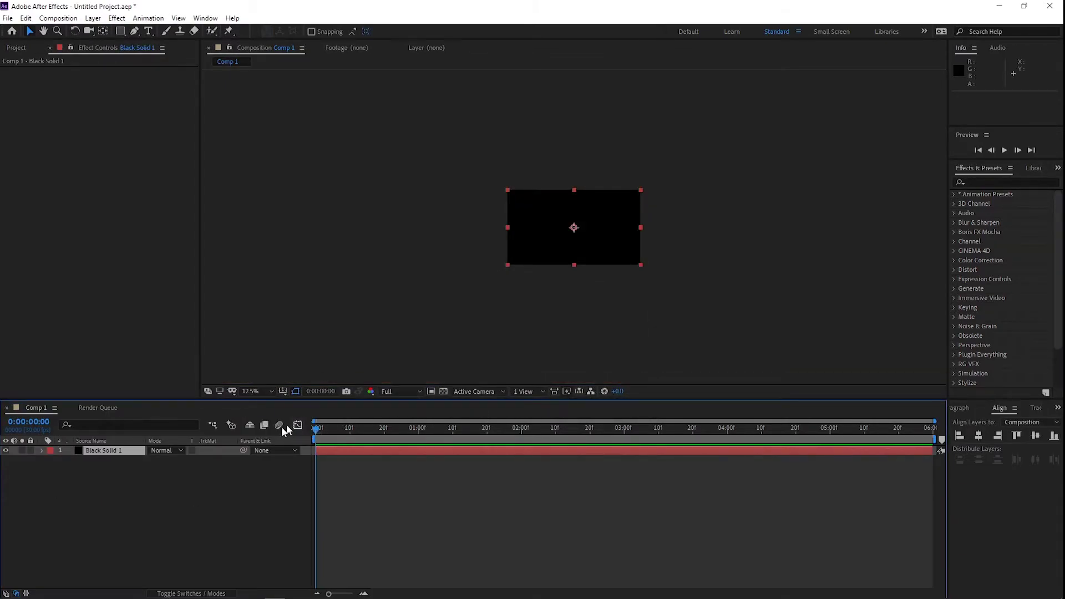
click(260, 391)
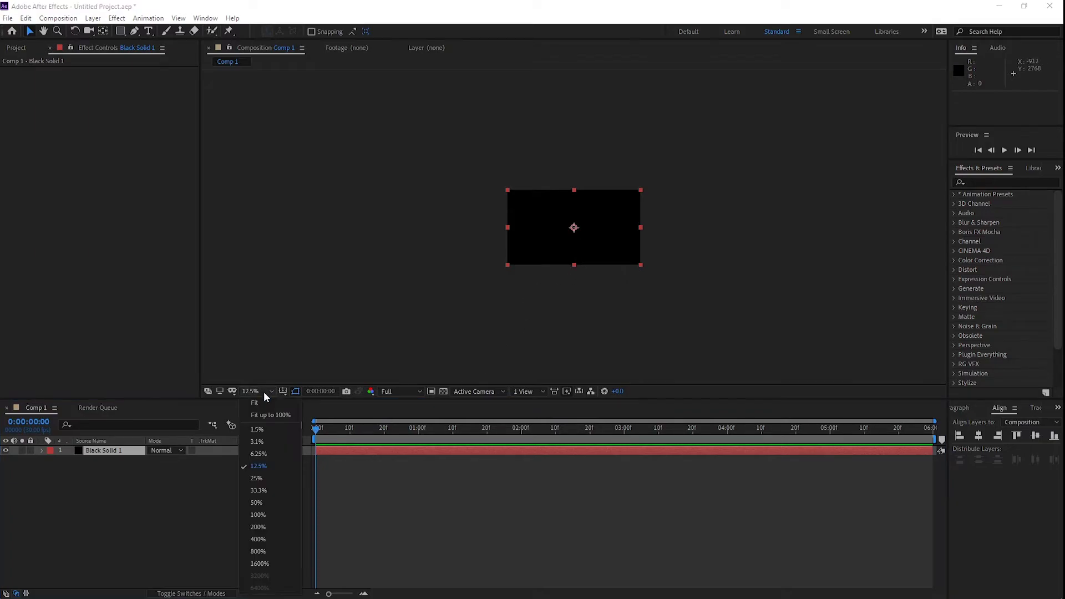
click(269, 415)
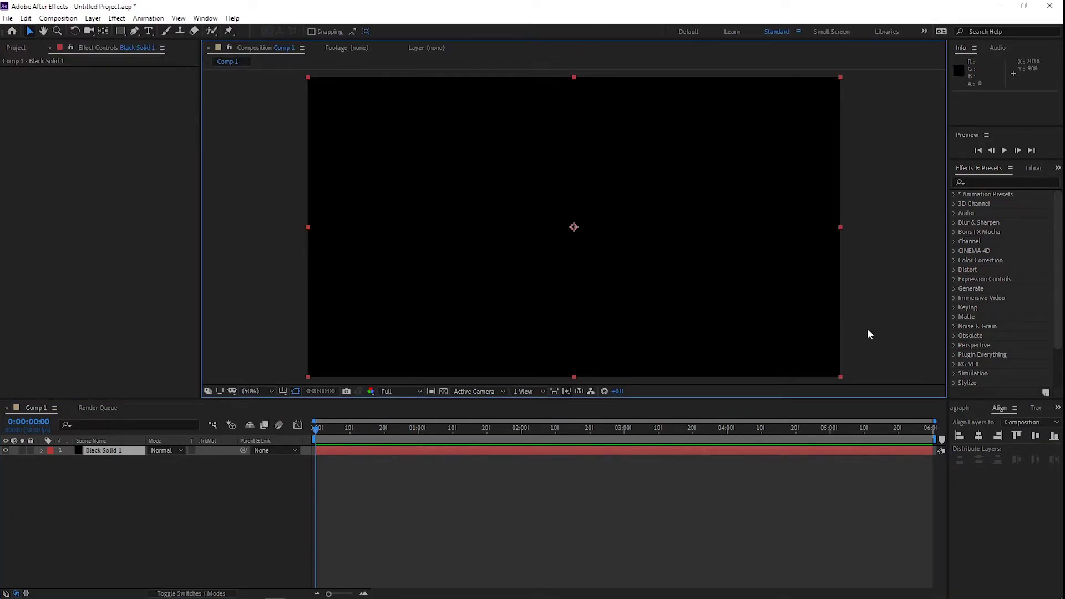
scroll(992, 312, down, 2)
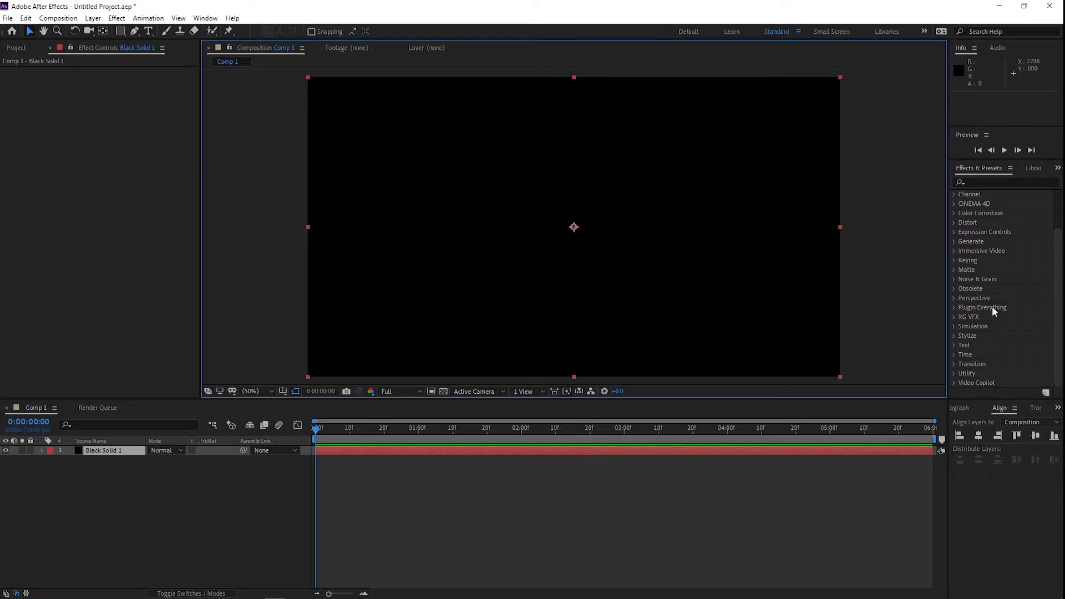
click(989, 382)
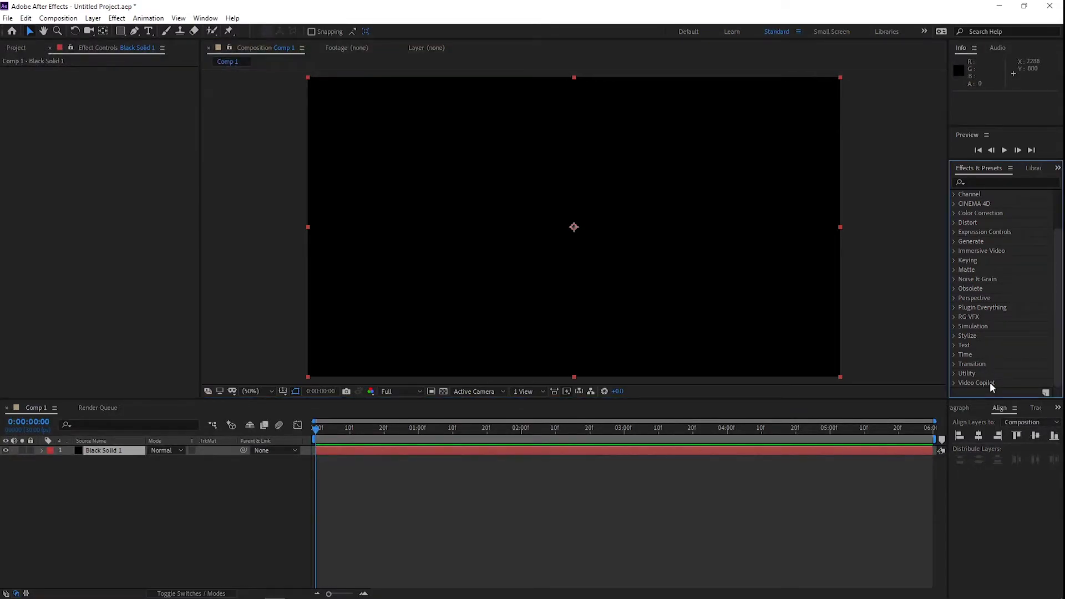
Apply the VC Orb effect to Black Solid 1, undoing a trial move.
click(954, 383)
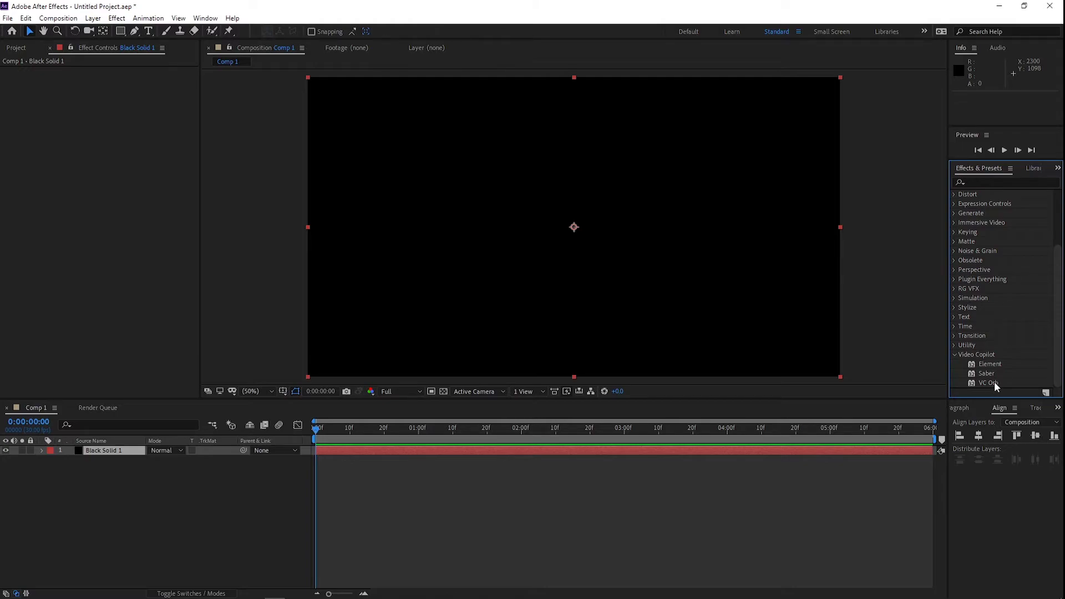
drag(986, 381, 566, 301)
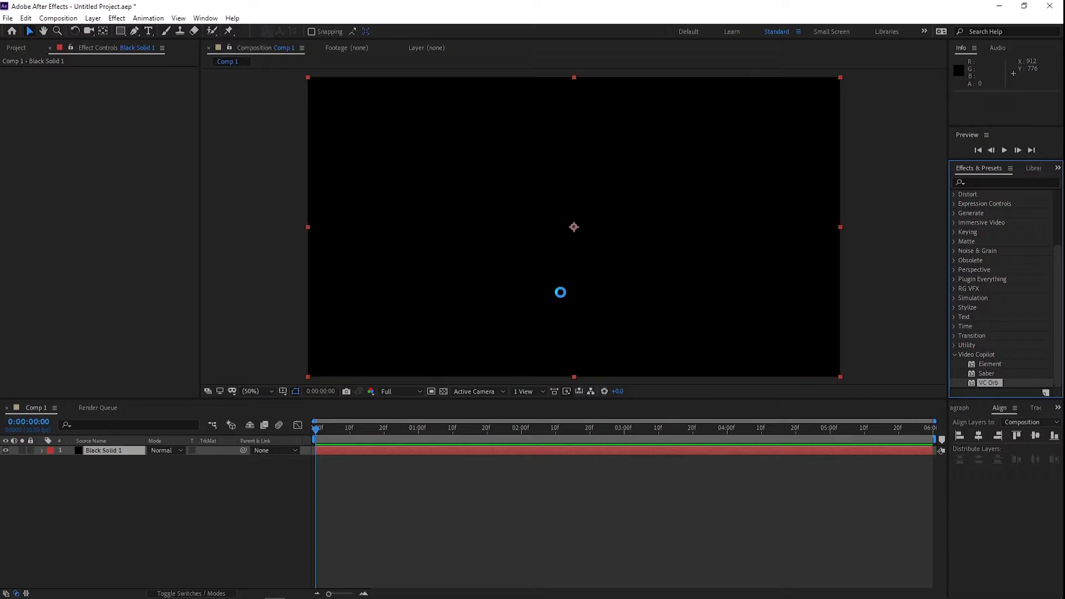
scroll(582, 294, up, 2)
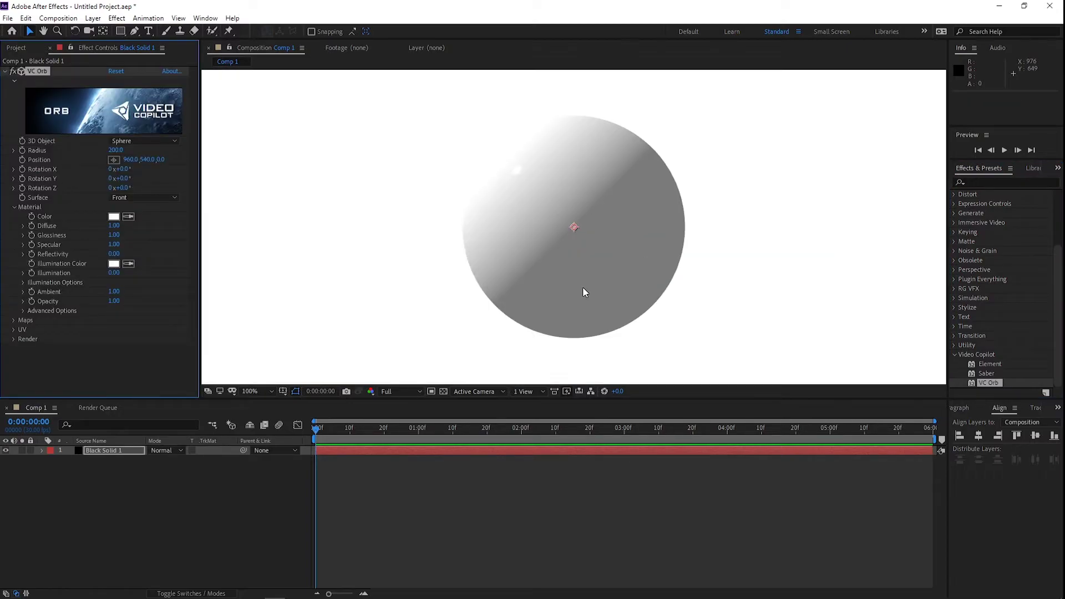
scroll(585, 292, down, 2)
mouse_move(587, 292)
mouse_down()
mouse_move(583, 303)
mouse_move(633, 292)
mouse_up()
key(ctrl+z)
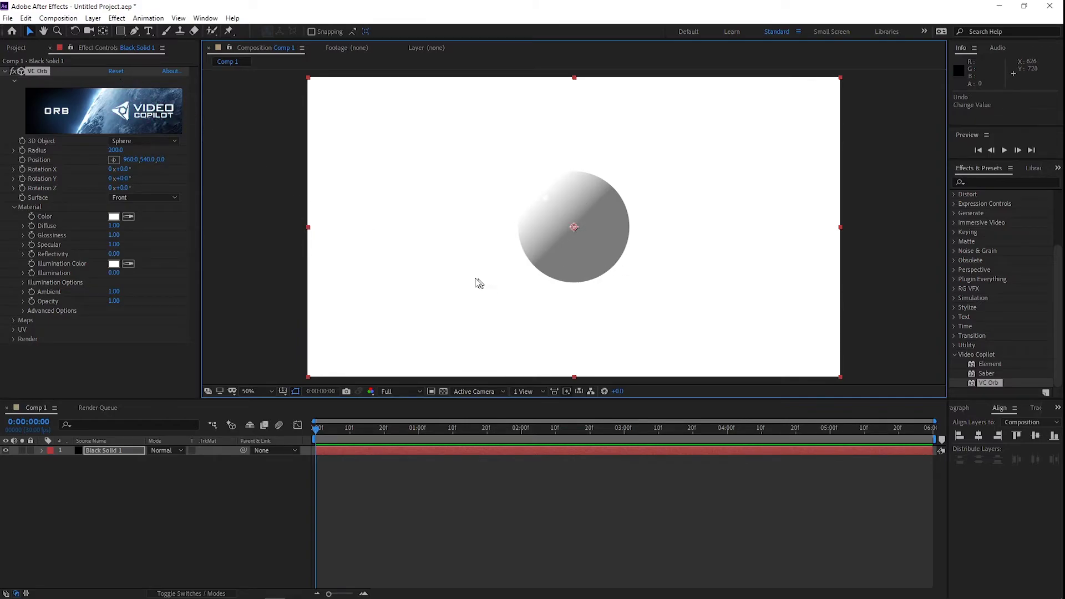
Keep the orb a Sphere after trying Hemisphere, and set Surface to All after trying Back.
click(147, 142)
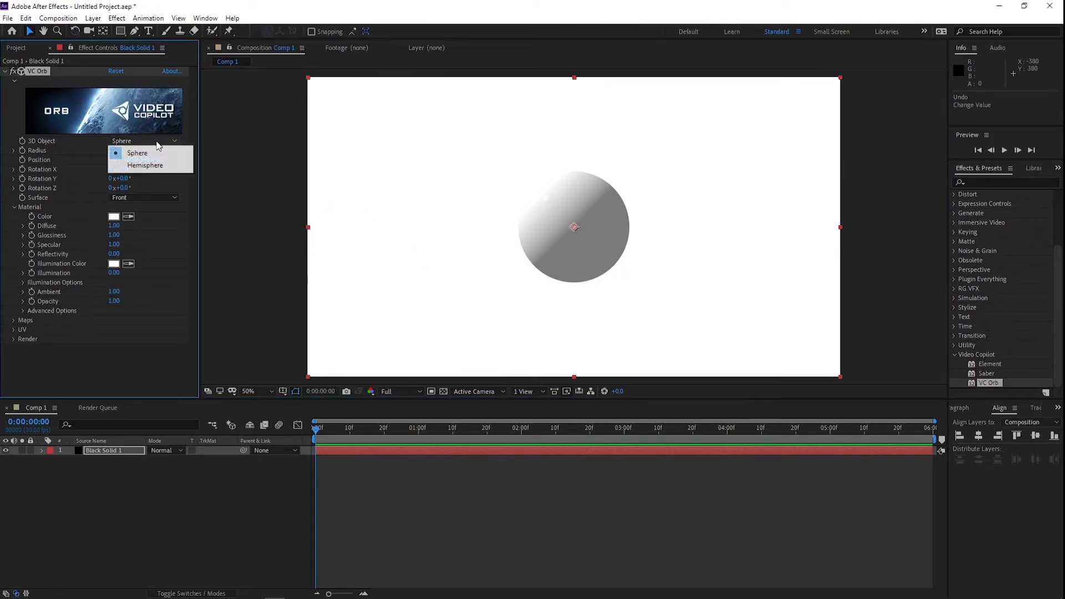
click(158, 164)
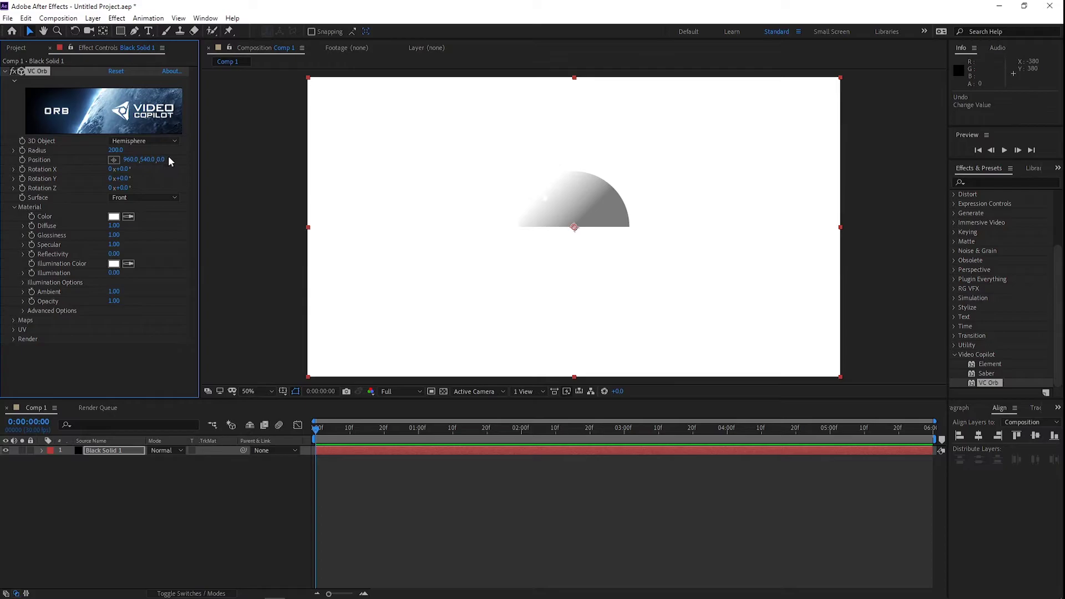
click(159, 142)
click(141, 198)
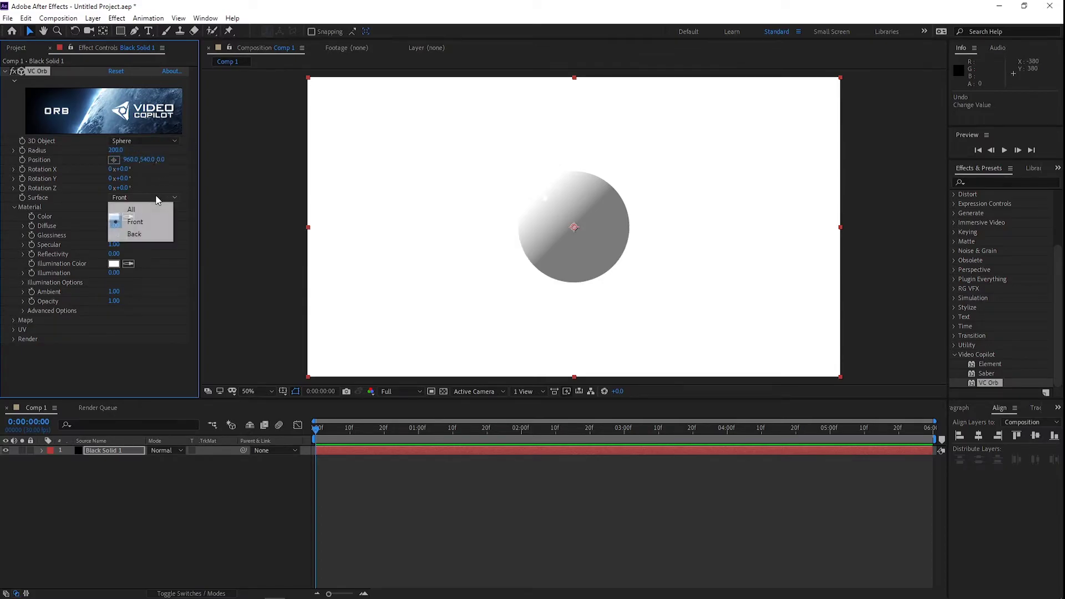
click(135, 233)
click(146, 197)
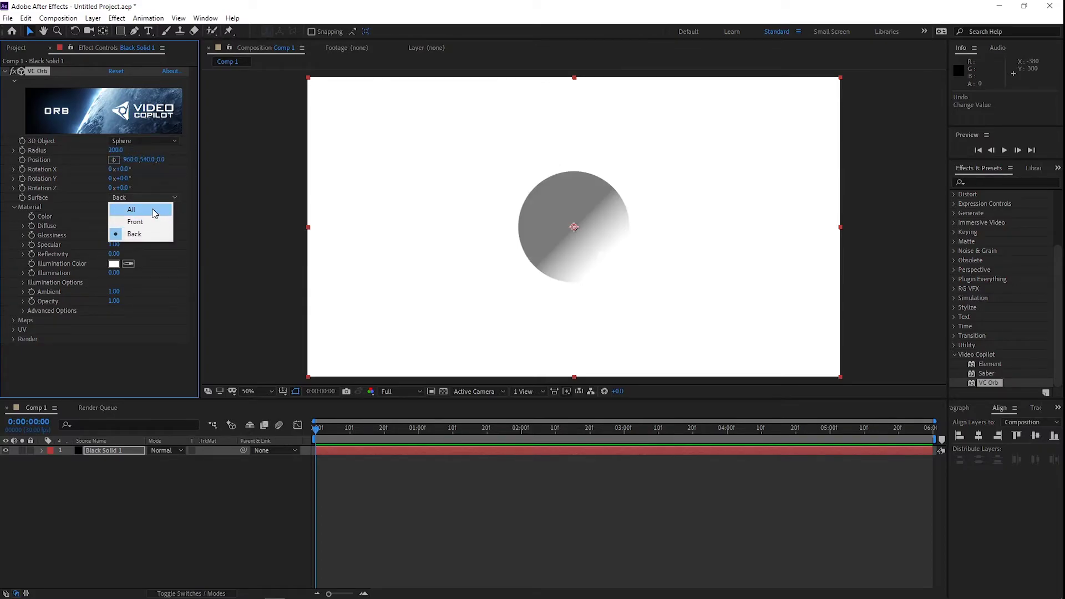
click(134, 209)
scroll(588, 241, down, 2)
scroll(588, 242, up, 4)
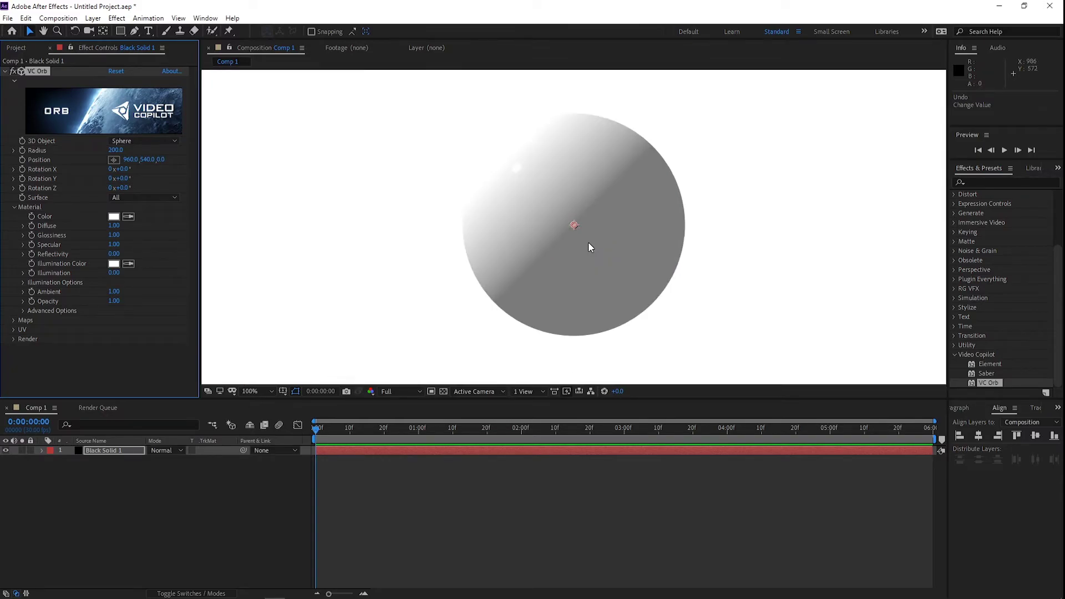
scroll(588, 242, down, 2)
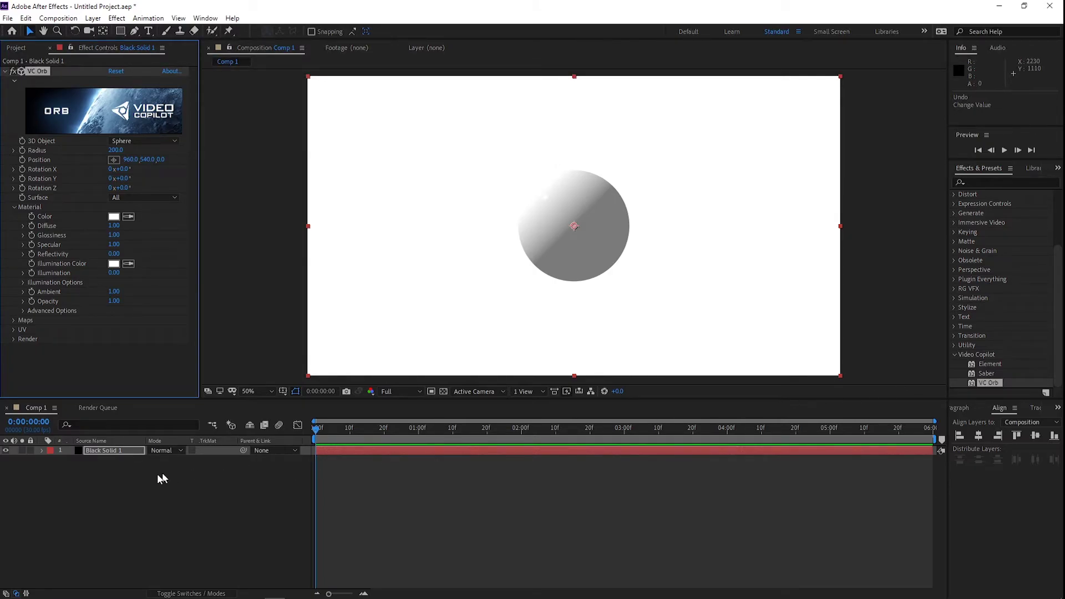
Add a second black solid, Black Solid 2, and apply the Saber effect to it.
right_click(122, 484)
mouse_move(147, 362)
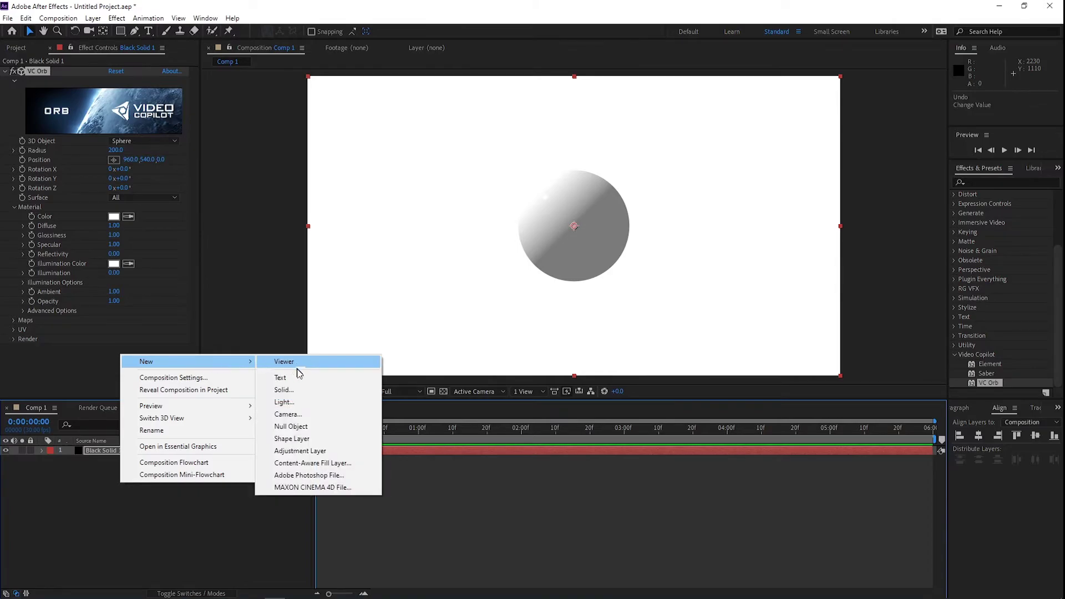
click(283, 389)
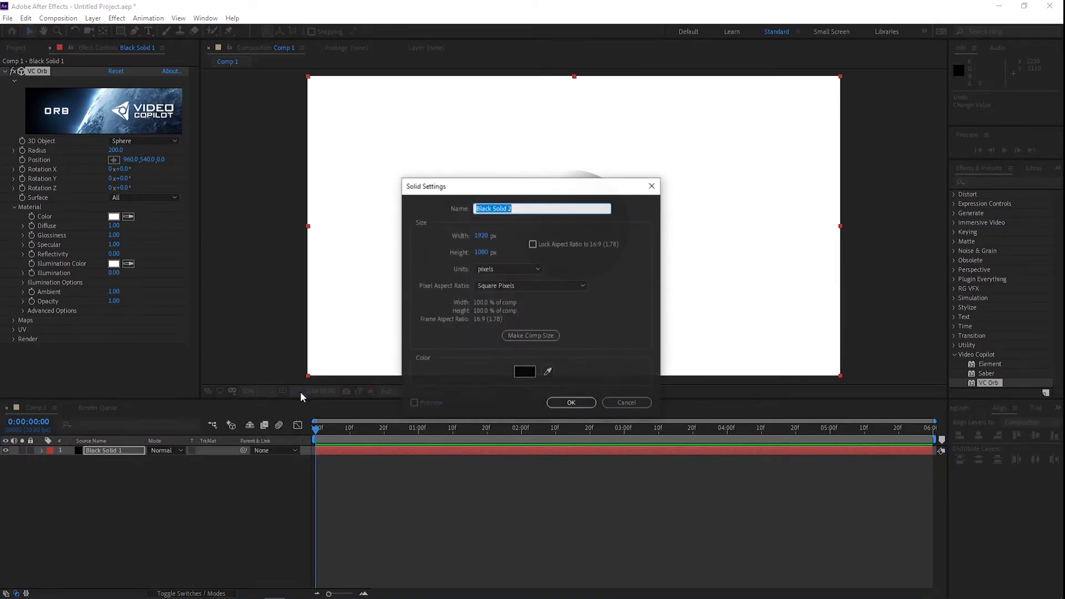
click(571, 403)
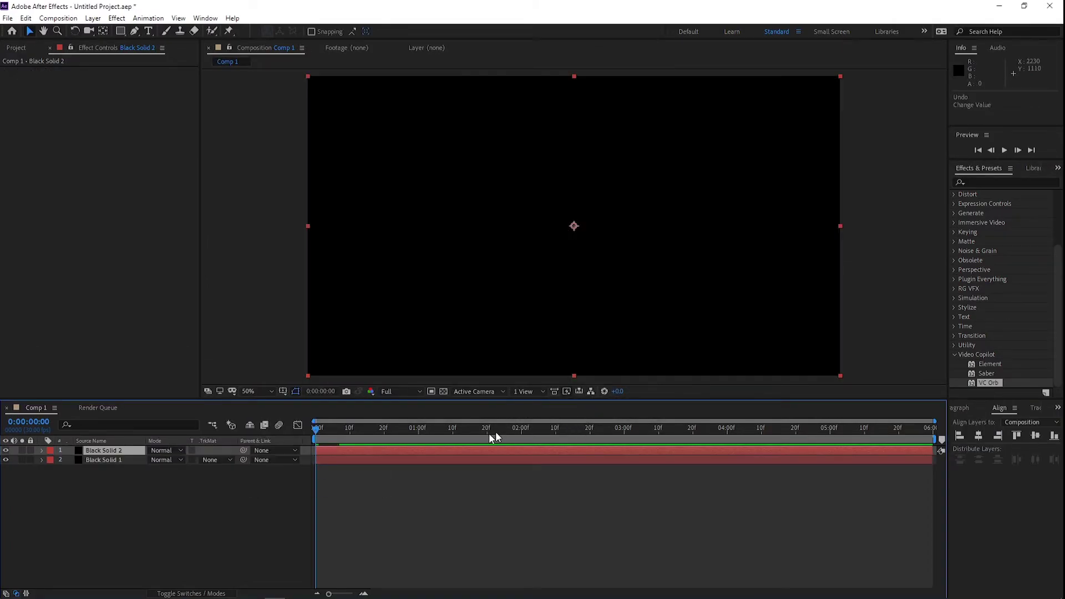
drag(998, 379, 519, 319)
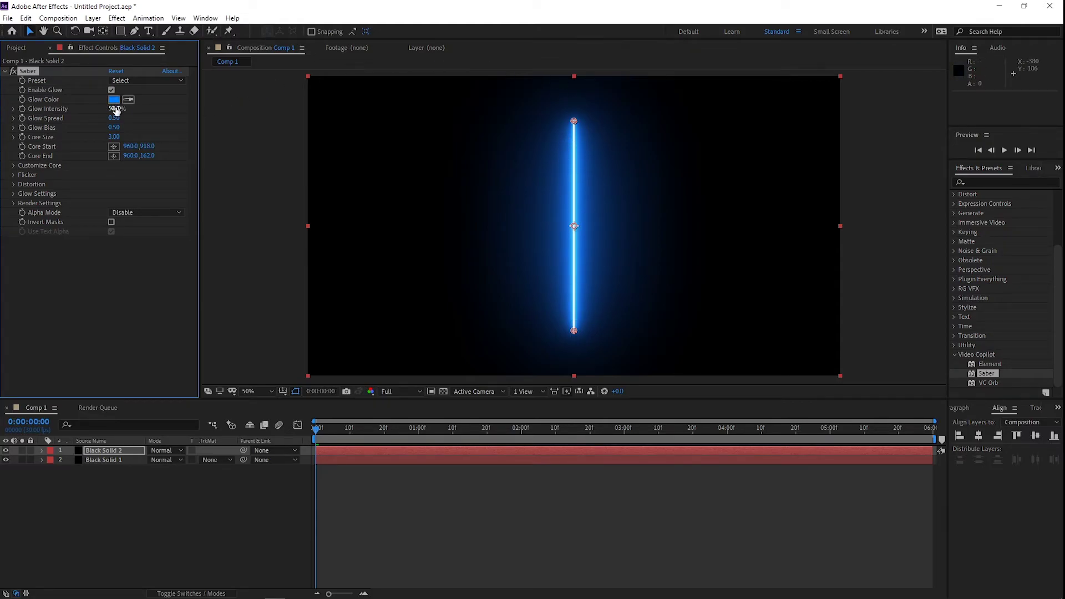
Cycle the Saber preset through Fuel, Yellow Smoke and another look.
click(164, 83)
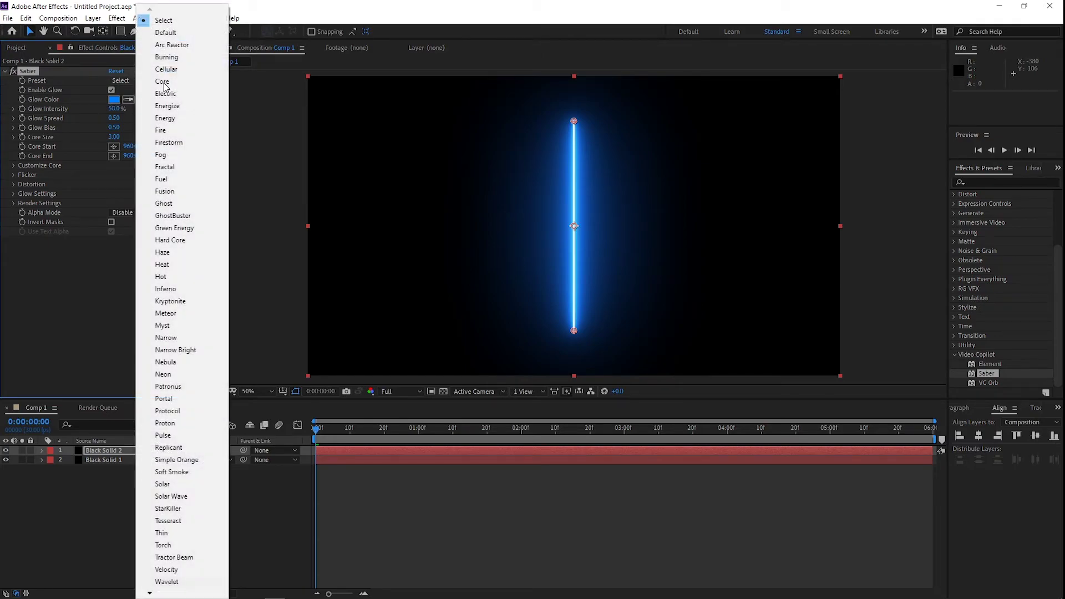
click(170, 179)
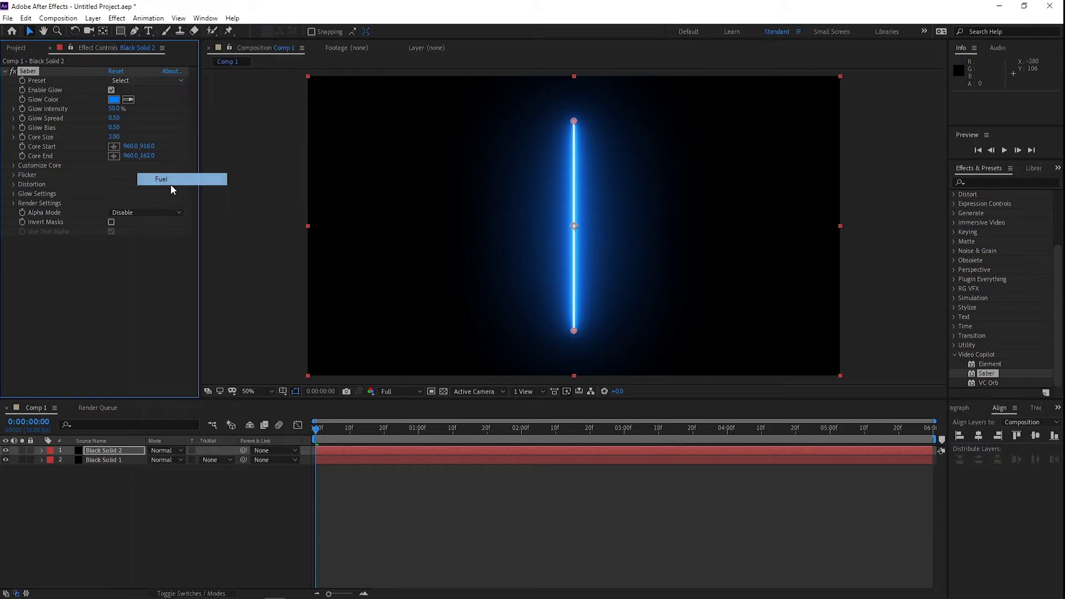
click(168, 80)
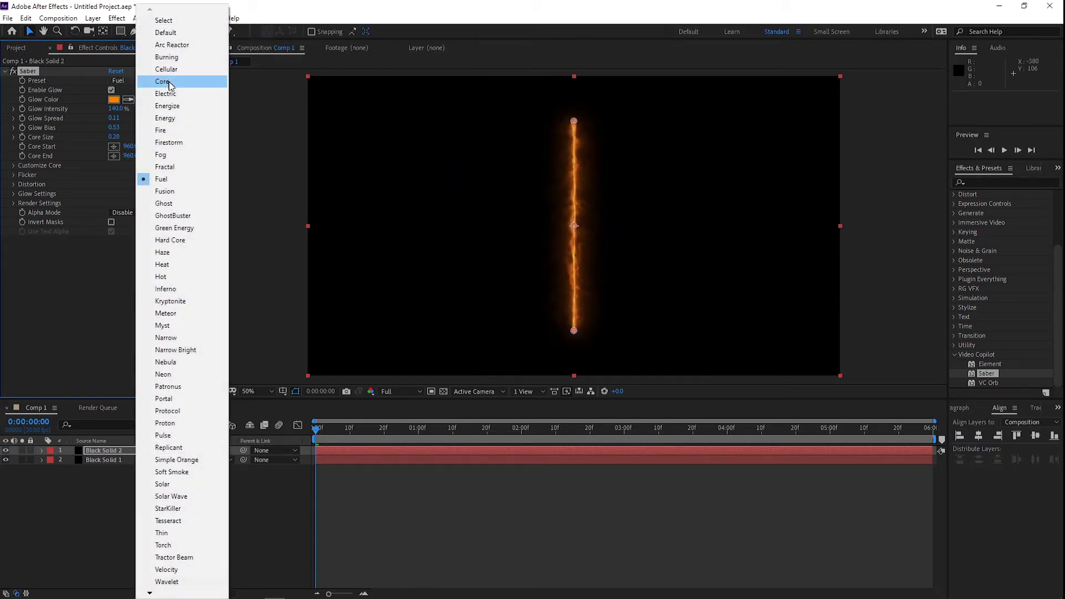
click(166, 578)
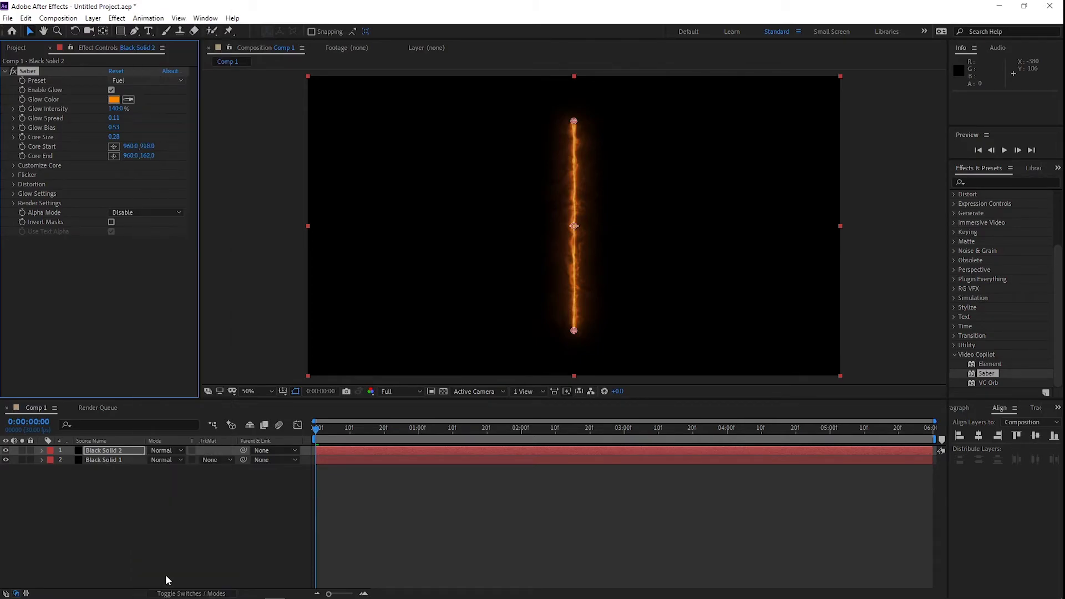
click(131, 85)
click(179, 156)
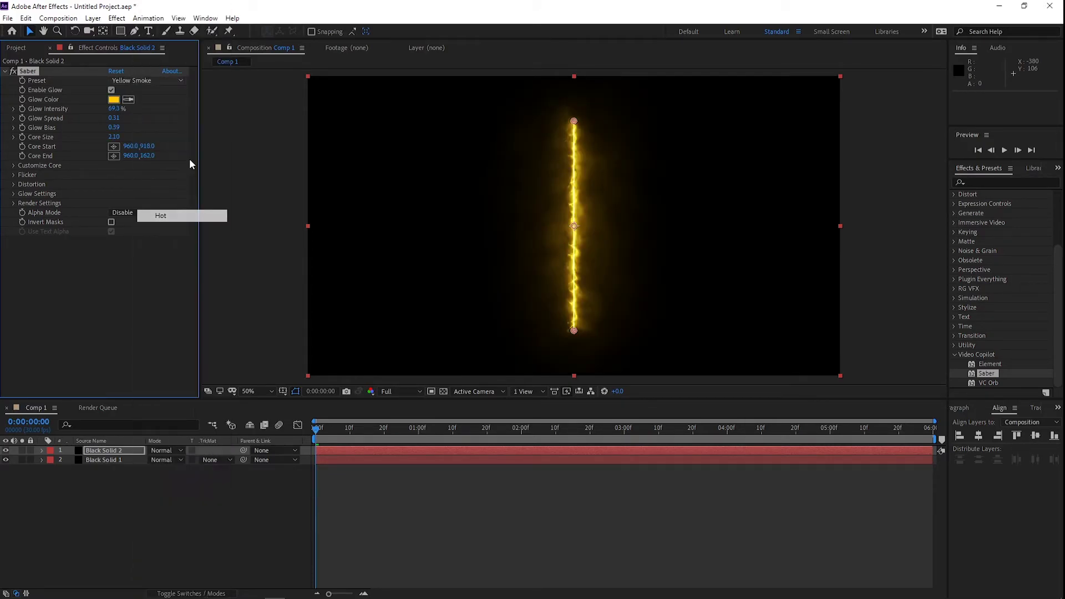
Try the Patronus and Hot Saber presets, settling on the pink Neon preset.
click(146, 83)
click(168, 326)
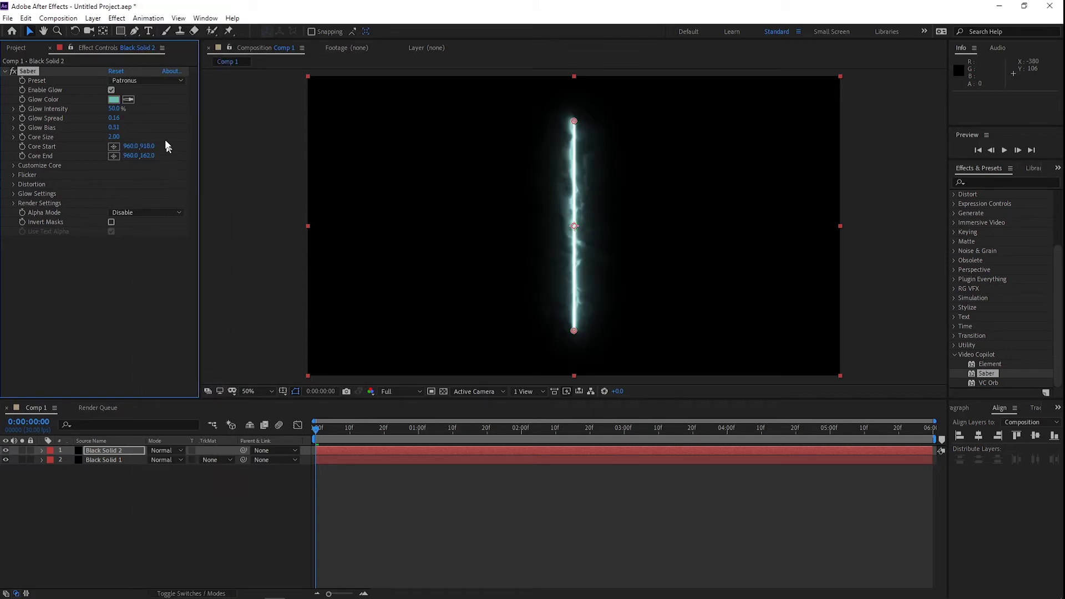
click(146, 80)
click(190, 217)
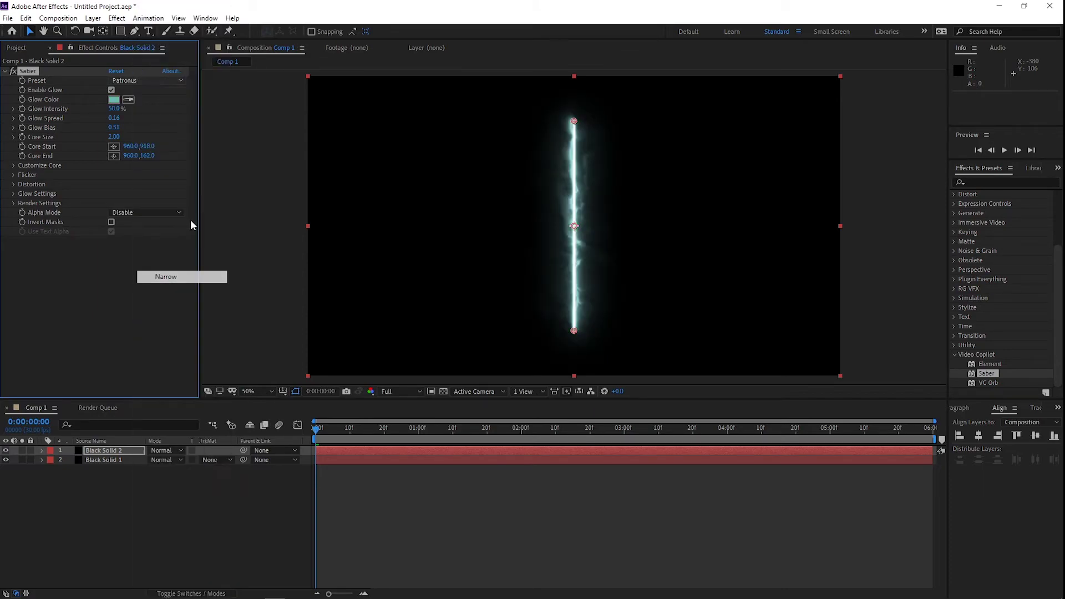
click(137, 83)
click(170, 362)
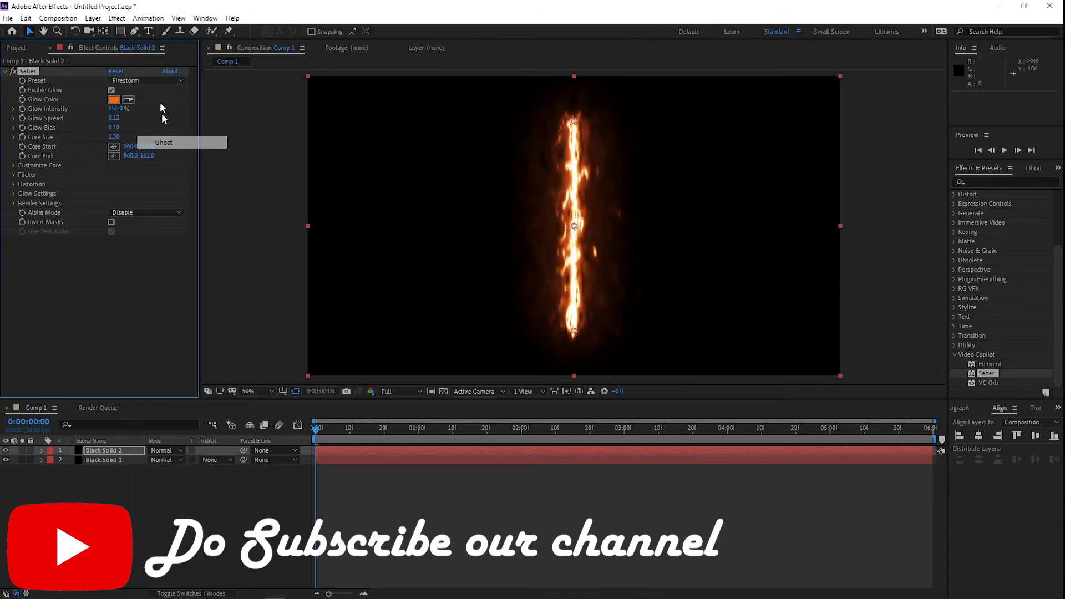
click(143, 81)
click(178, 307)
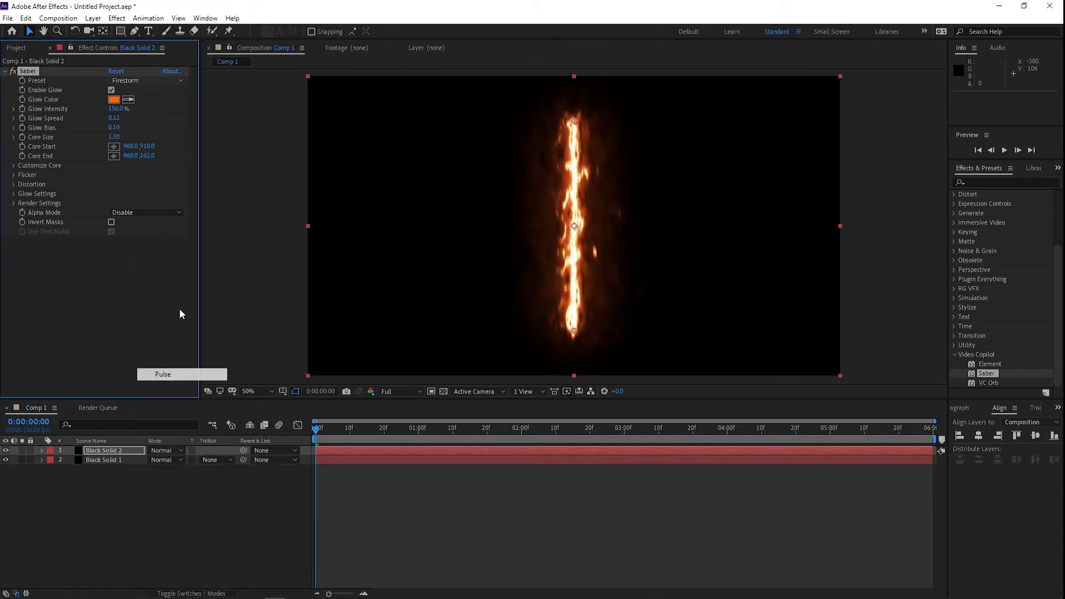
click(108, 462)
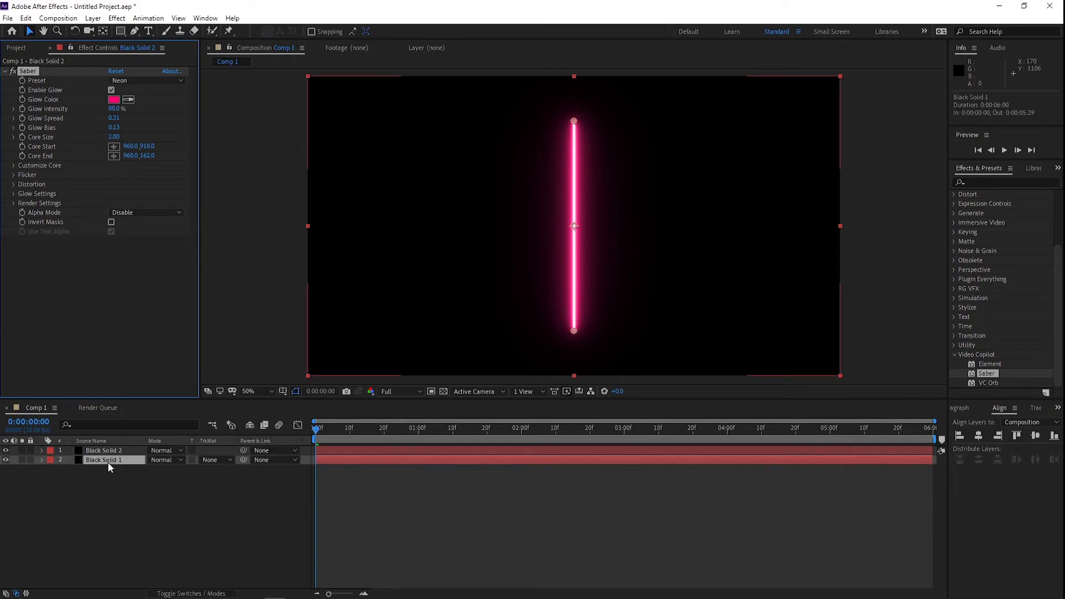
Bring Black Solid 1 above Black Solid 2 and return to the Comp 1 viewer.
click(113, 452)
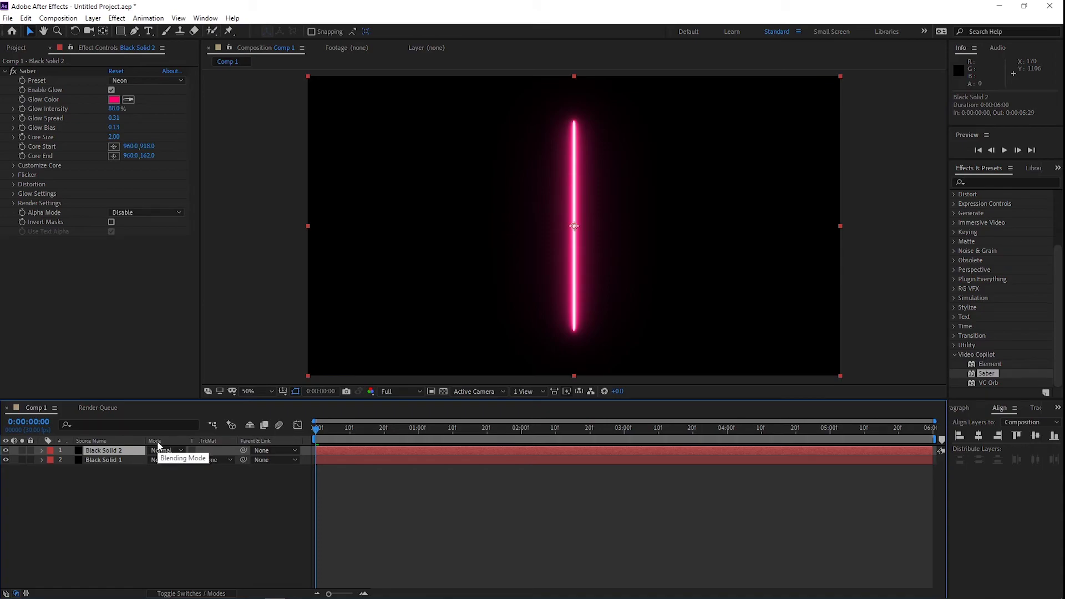
click(120, 462)
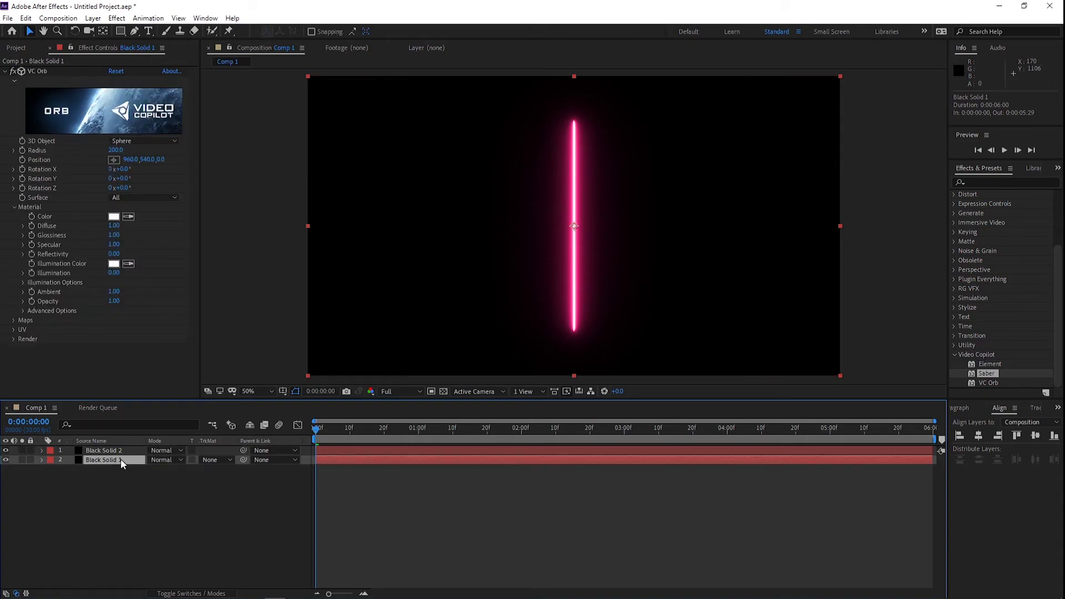
double_click(122, 458)
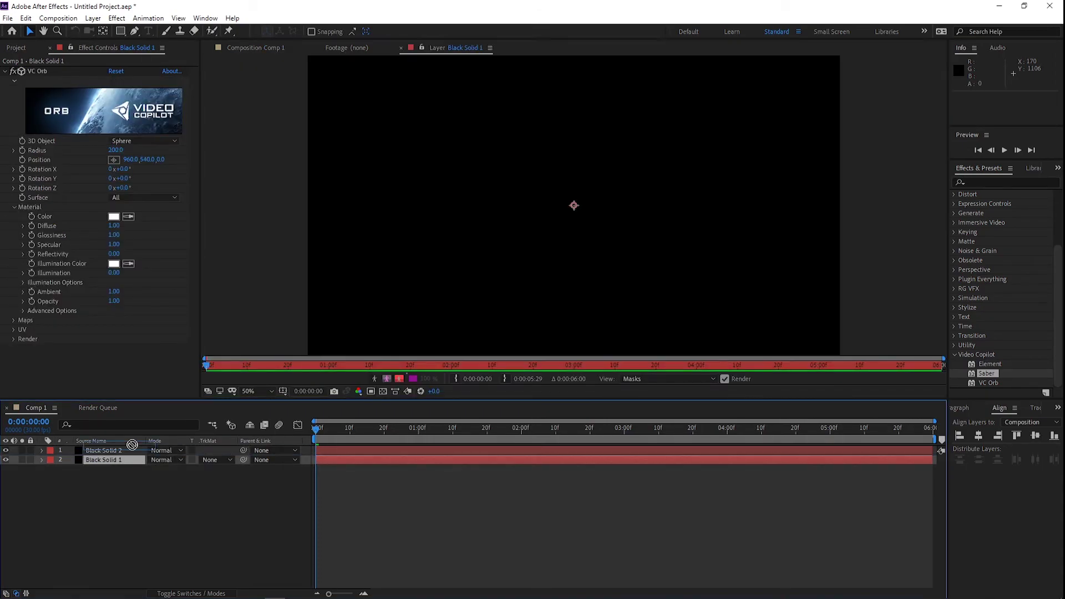
key(ctrl+bracketright)
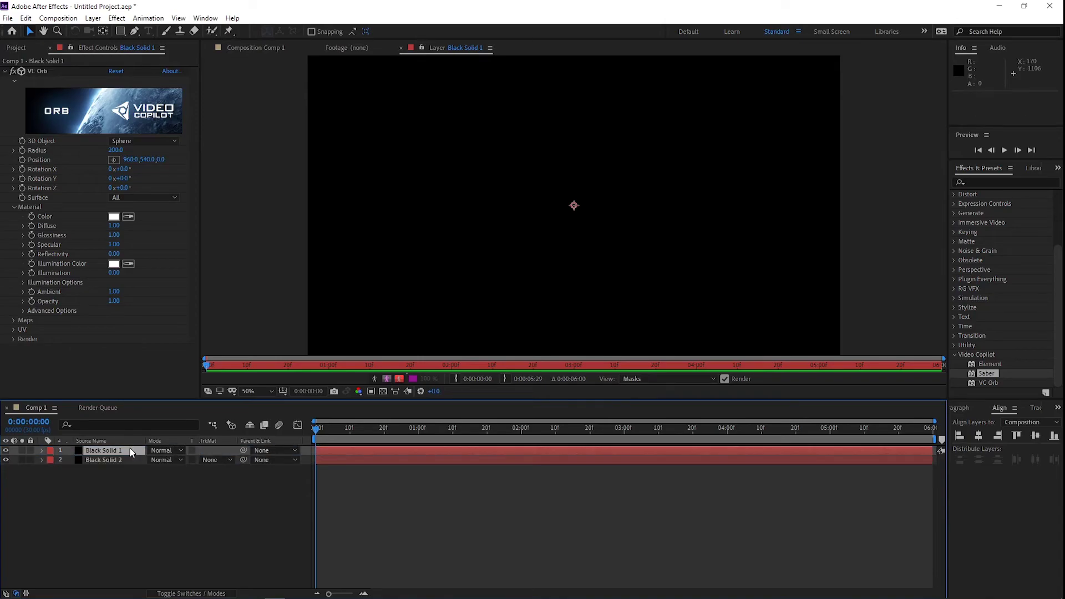
click(116, 460)
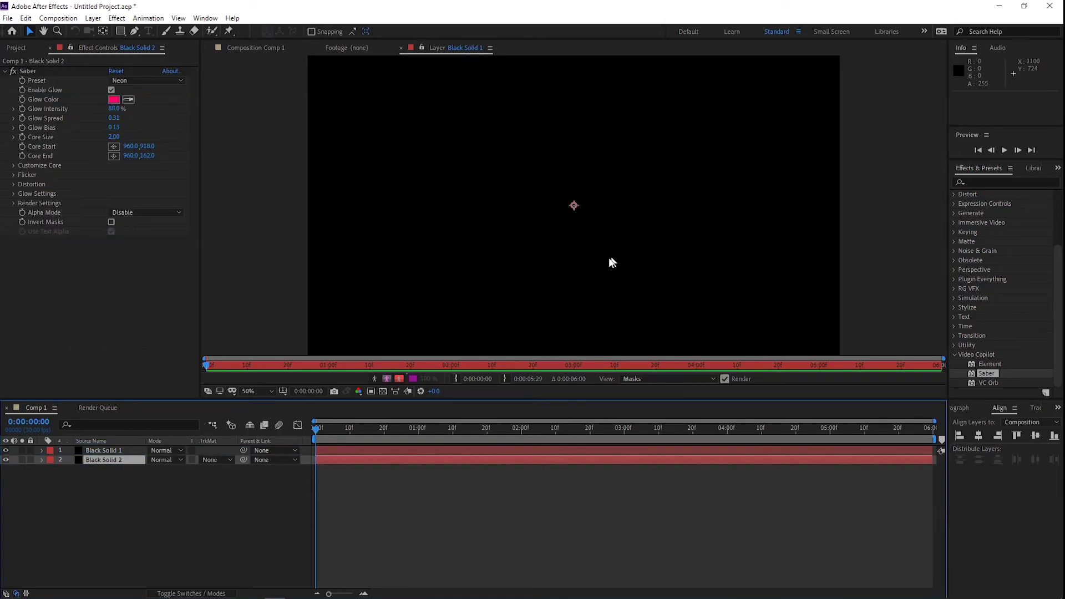
click(338, 48)
click(258, 48)
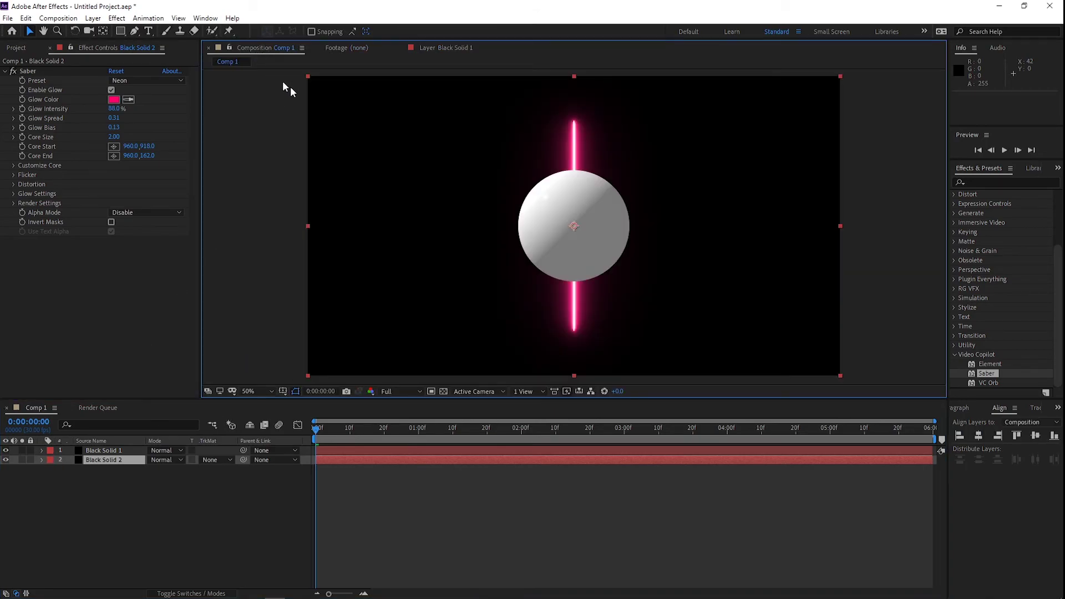
Delete Black Solid 2 with its pink Saber beam, then select Black Solid 1.
click(116, 459)
key(Delete)
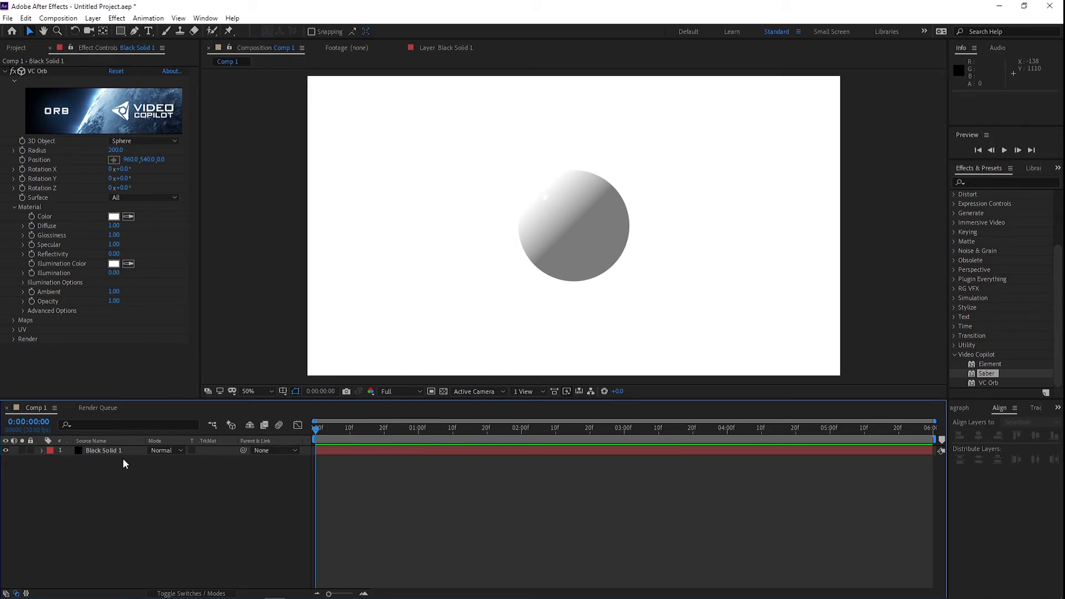
click(128, 455)
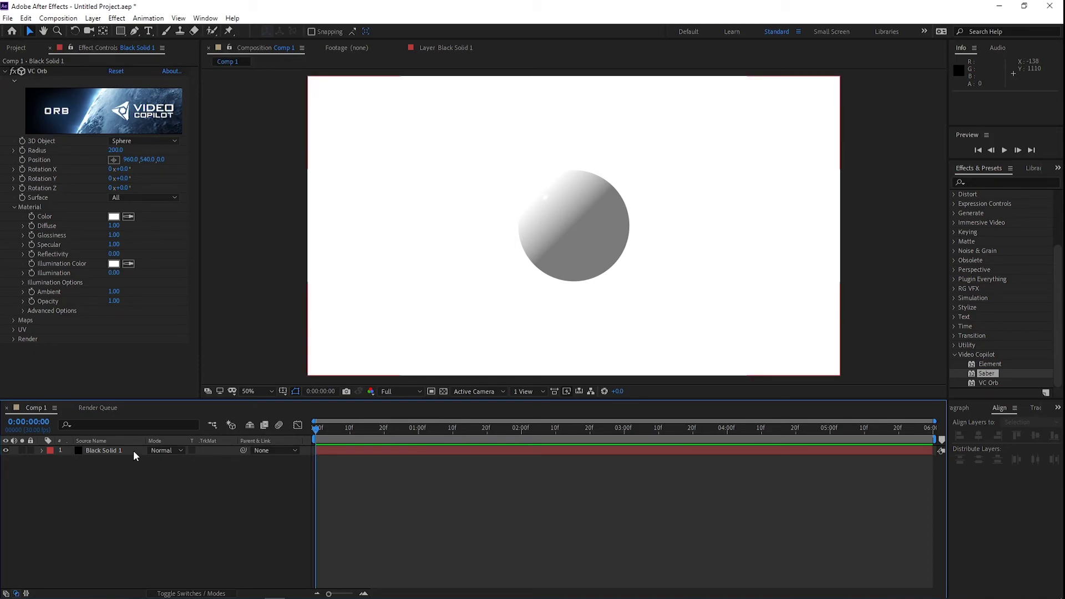